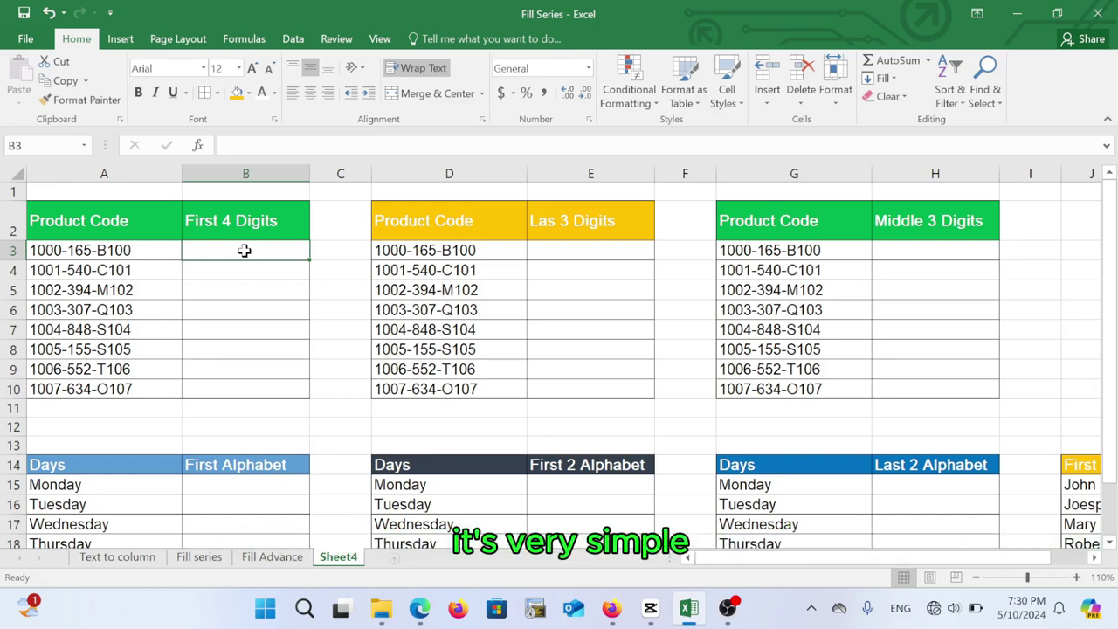
Enter 1000 in cell B3 and Flash Fill the rest of the First 4 Digits column from that example.
double_click(245, 251)
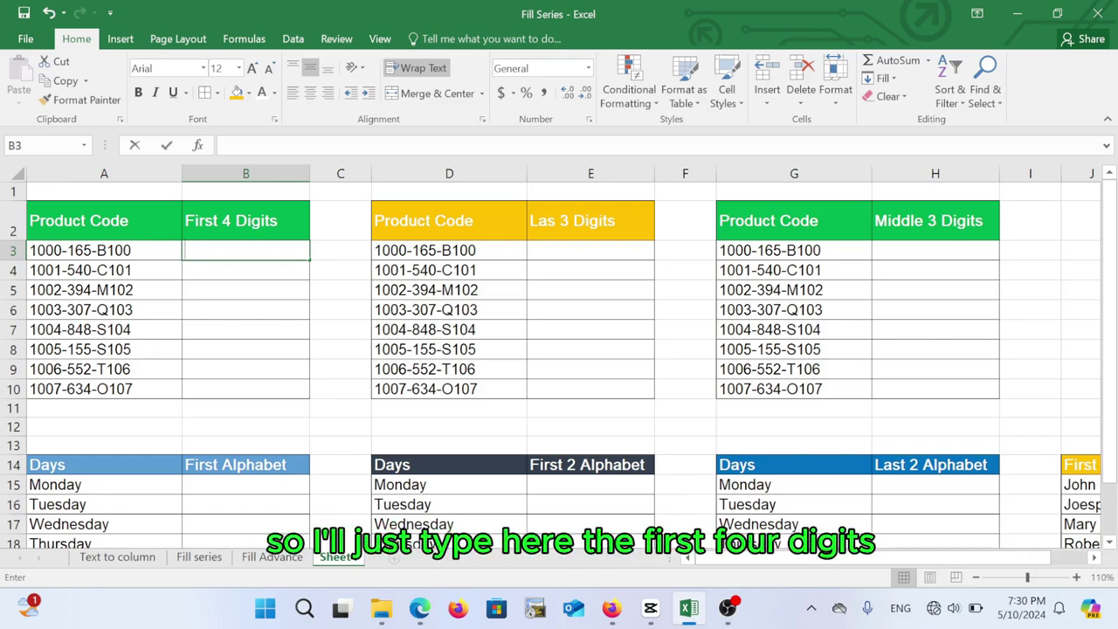
text(1000)
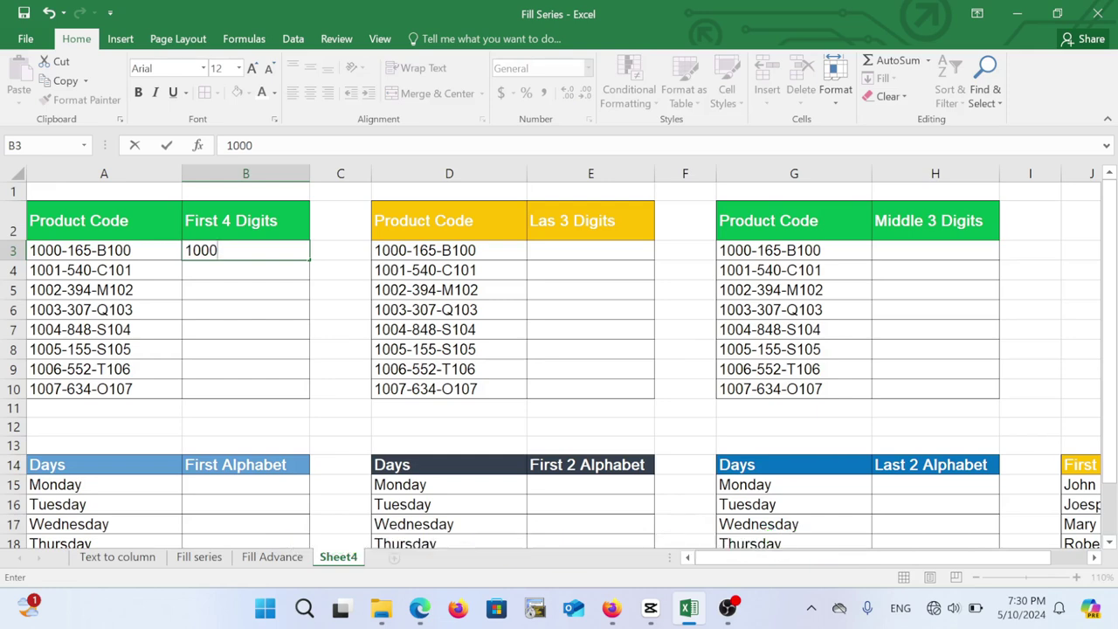
key(Return)
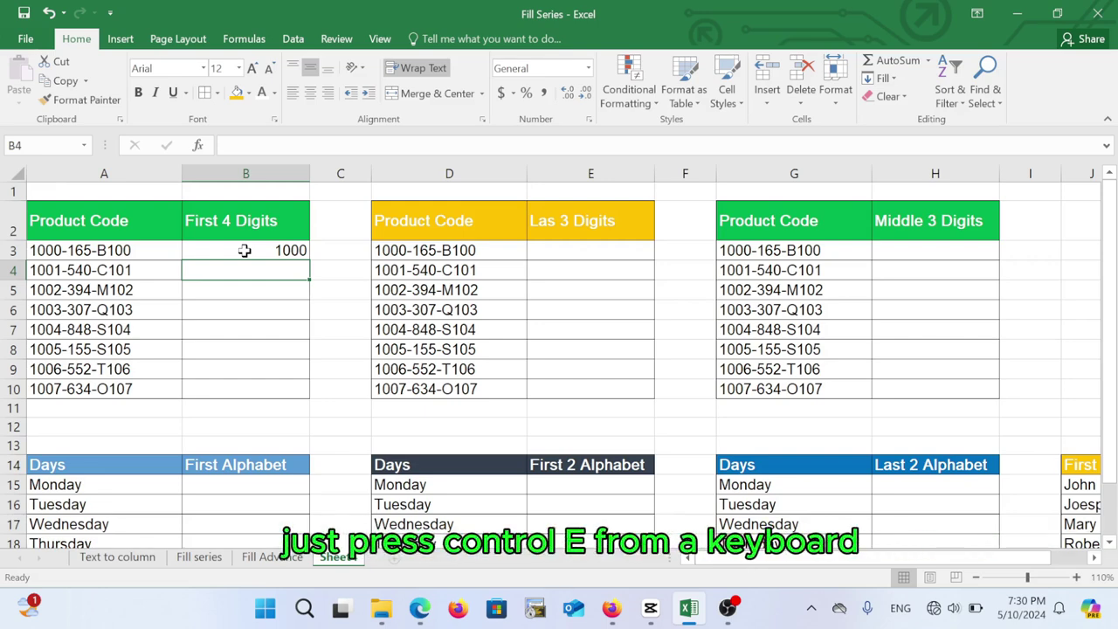
key(ctrl+e)
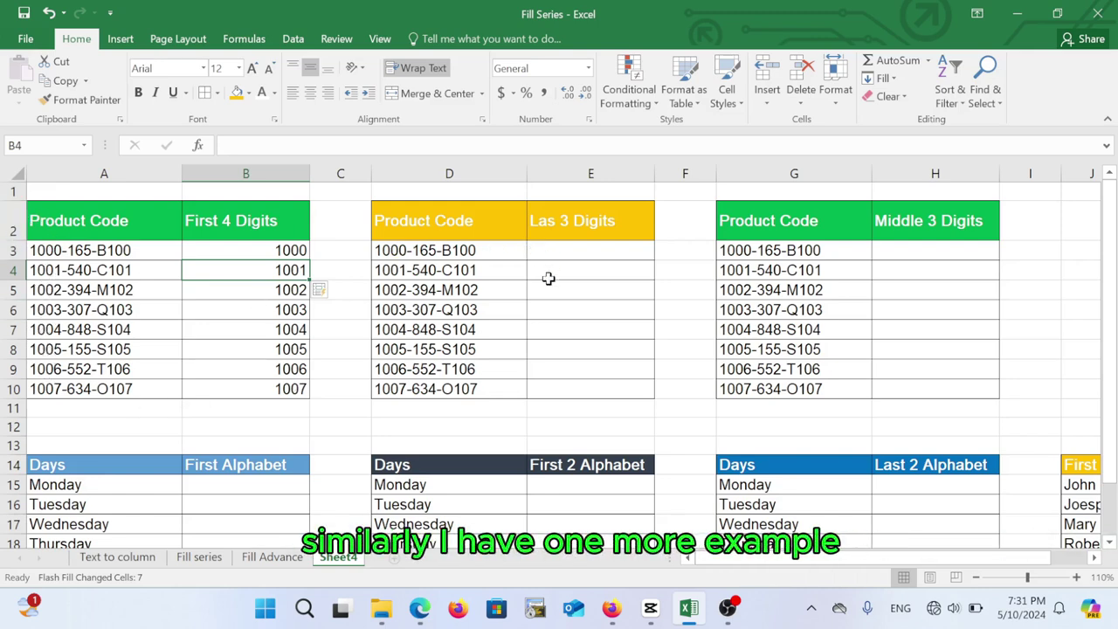
Enter 100 in cell E3 and try to Flash Fill the rest of the Las 3 Digits column from that single example.
click(576, 221)
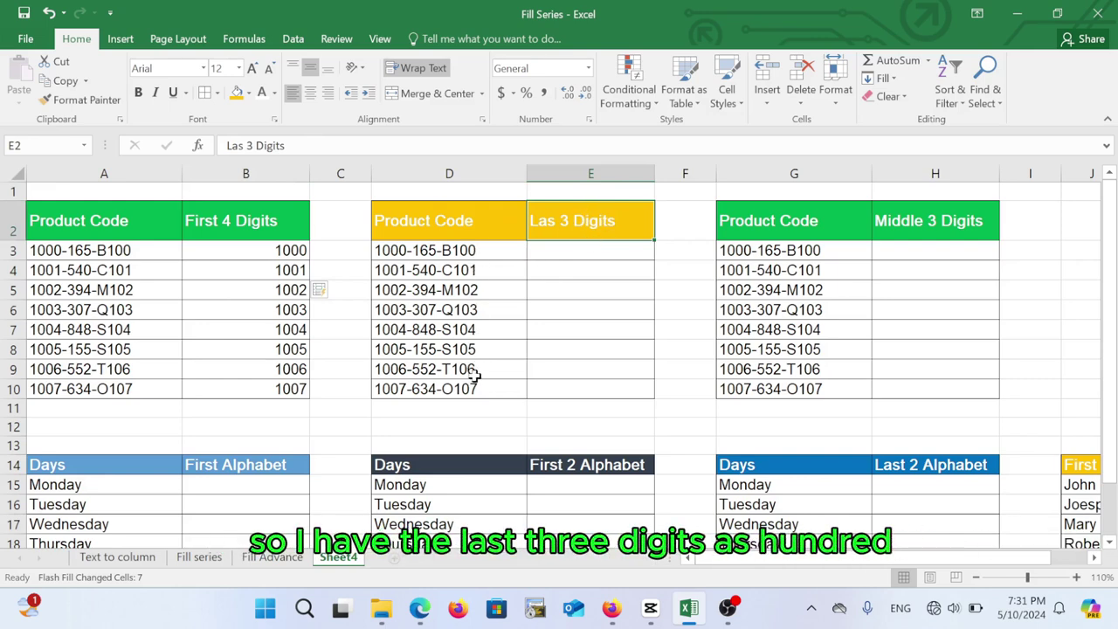
click(472, 249)
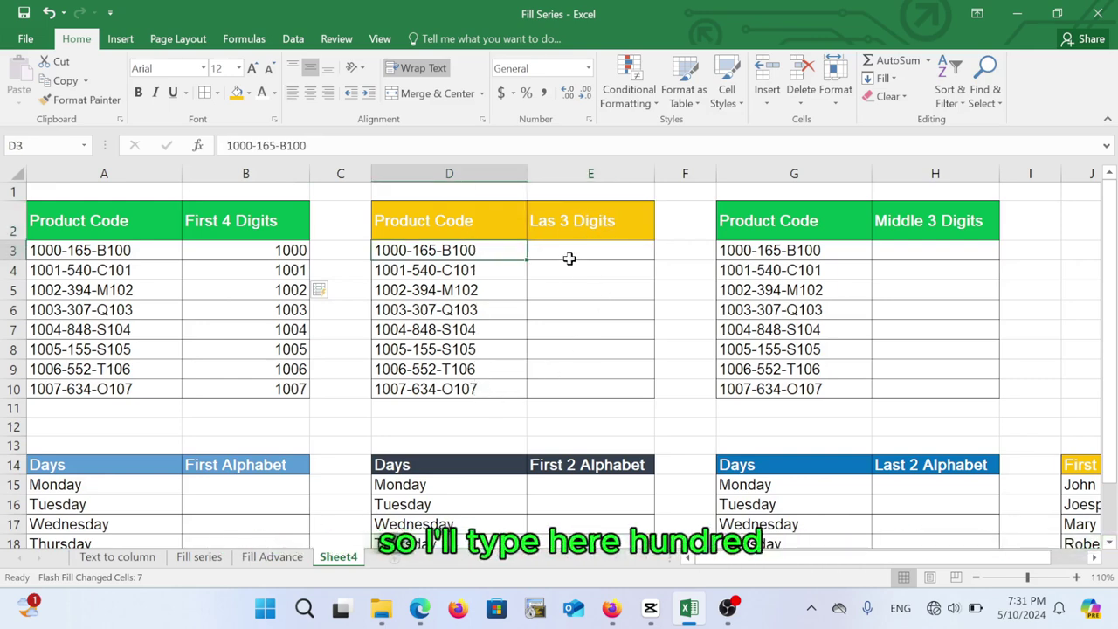
click(574, 248)
text(100)
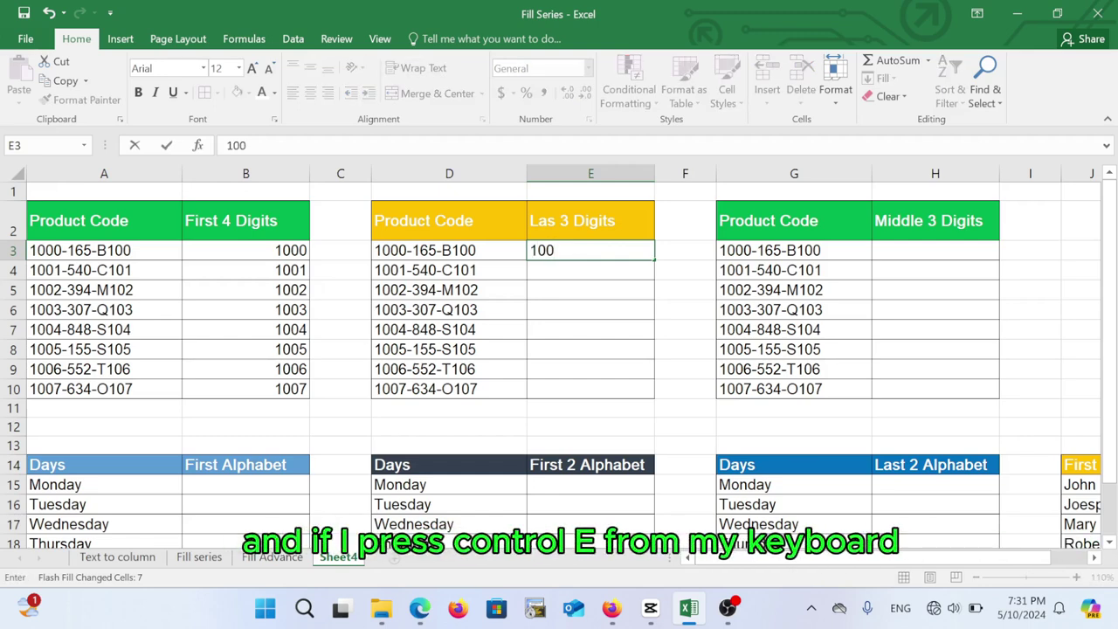
key(Return)
key(ctrl+e)
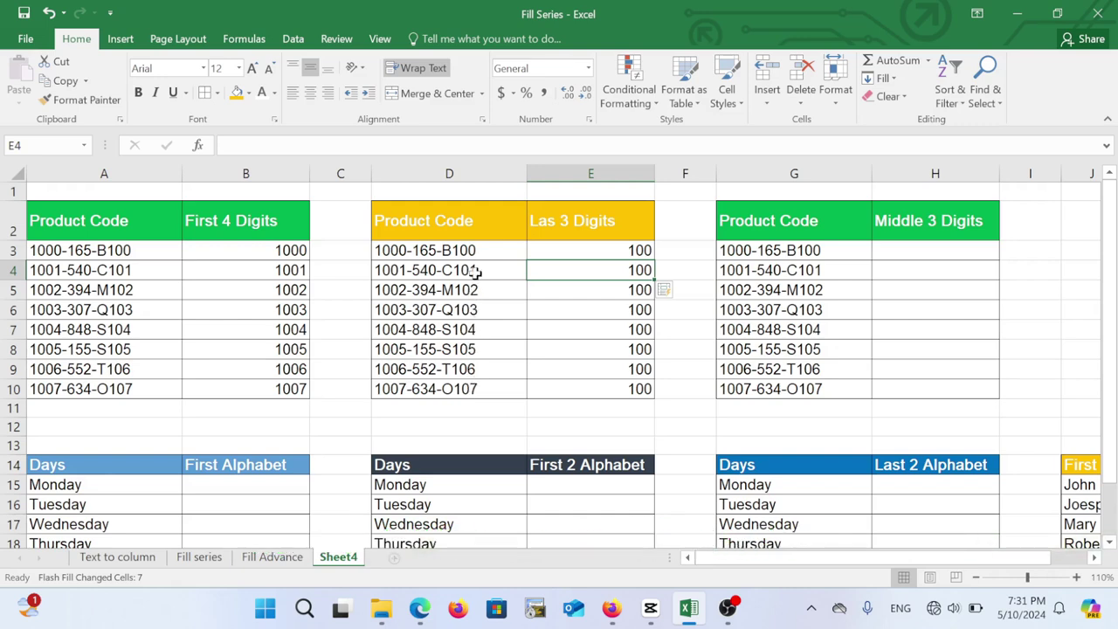
Clear the filled values in cells E4:E10 of the Las 3 Digits column.
drag(640, 249, 637, 378)
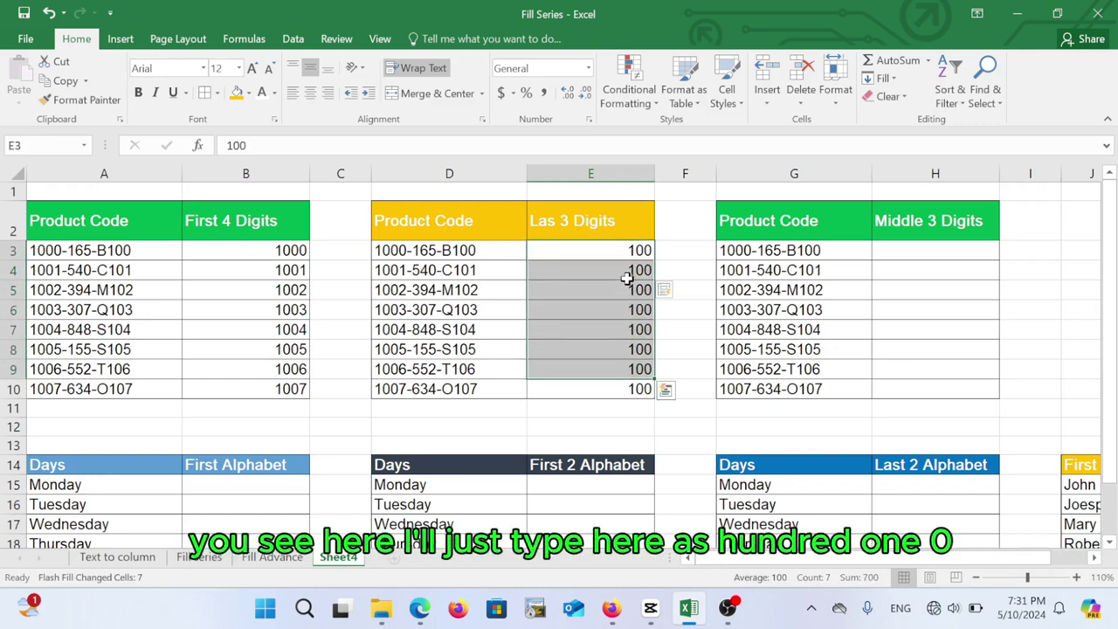
drag(638, 275, 641, 389)
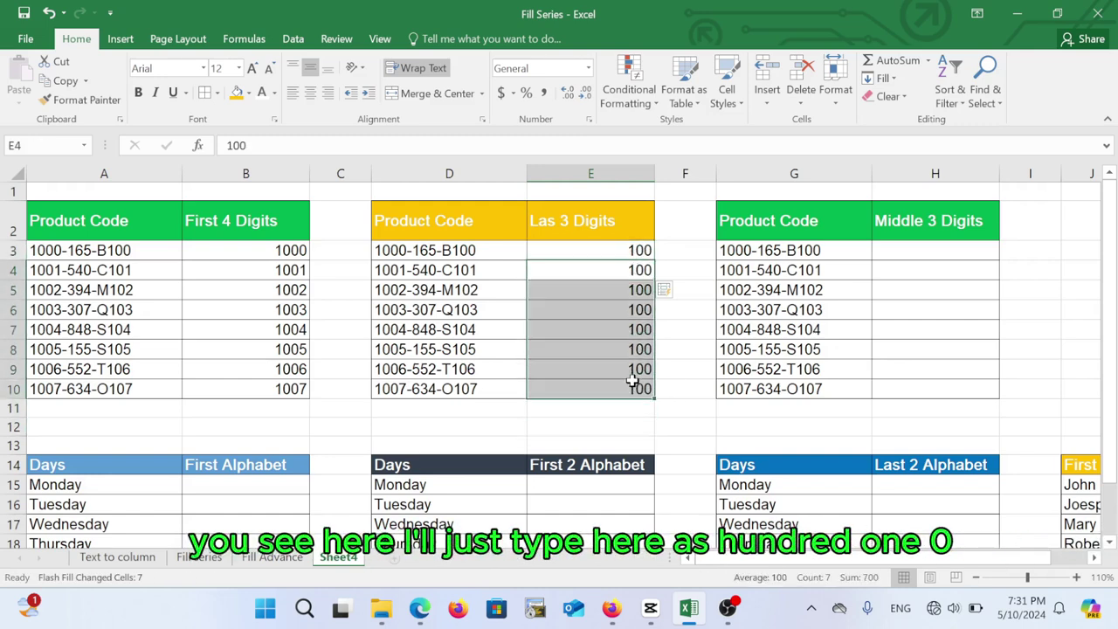
key(Delete)
Enter 101 in cell E4 as a second example and Flash Fill the remaining Las 3 Digits cells.
click(620, 271)
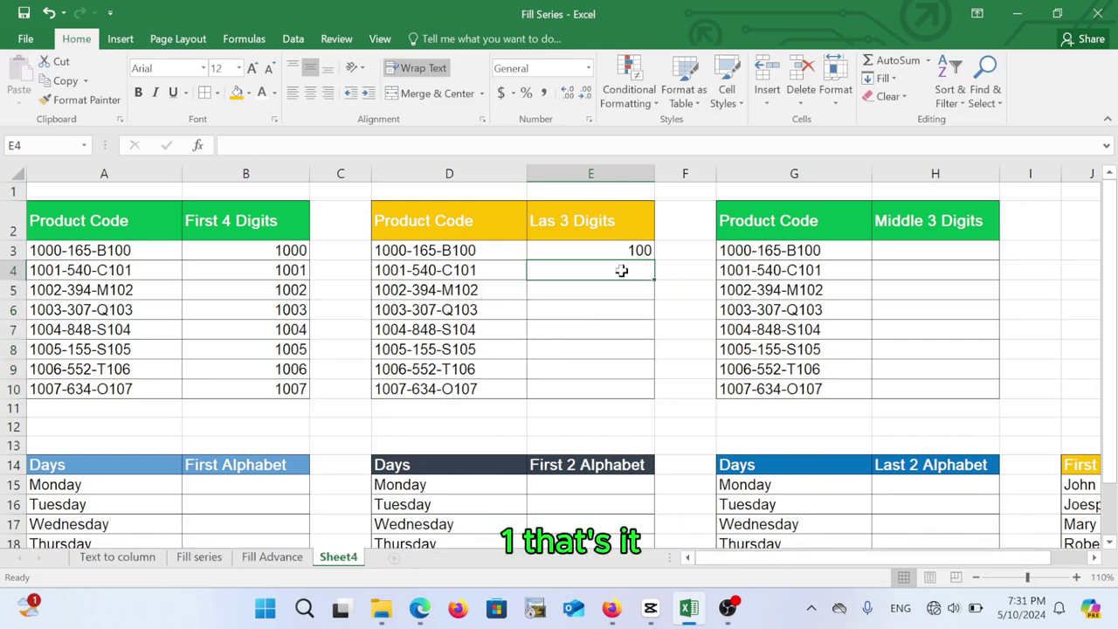
text(101)
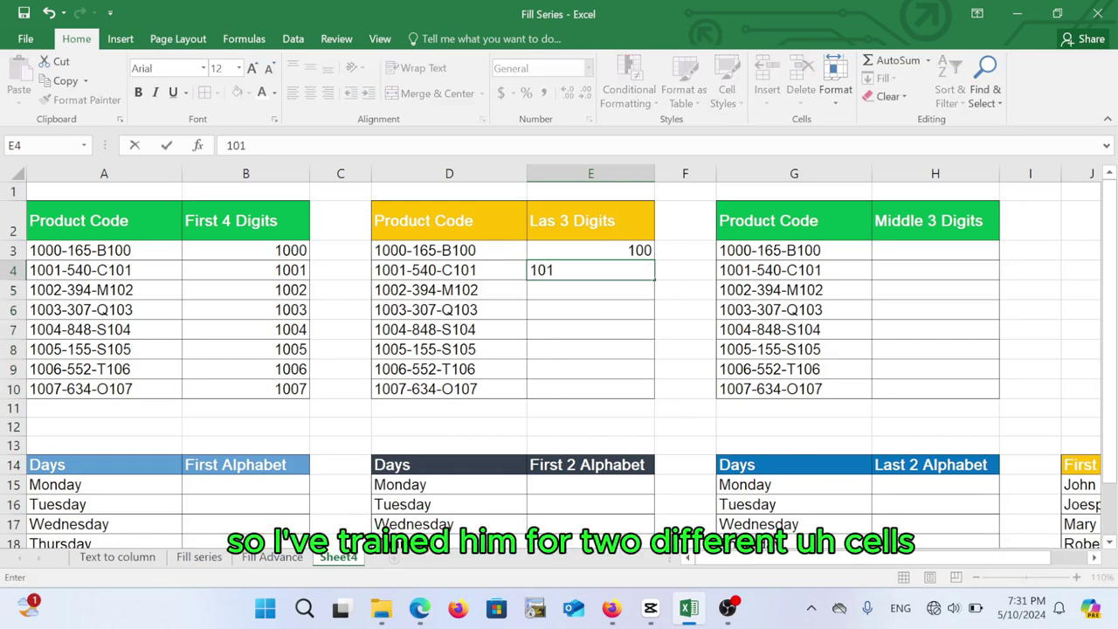
key(Return)
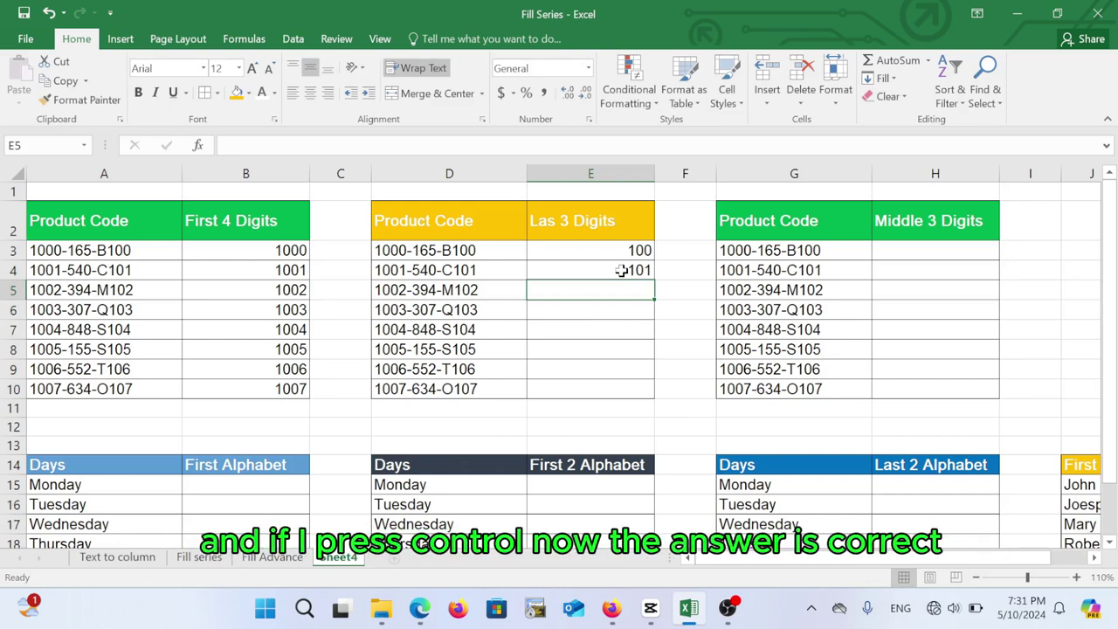
key(ctrl+e)
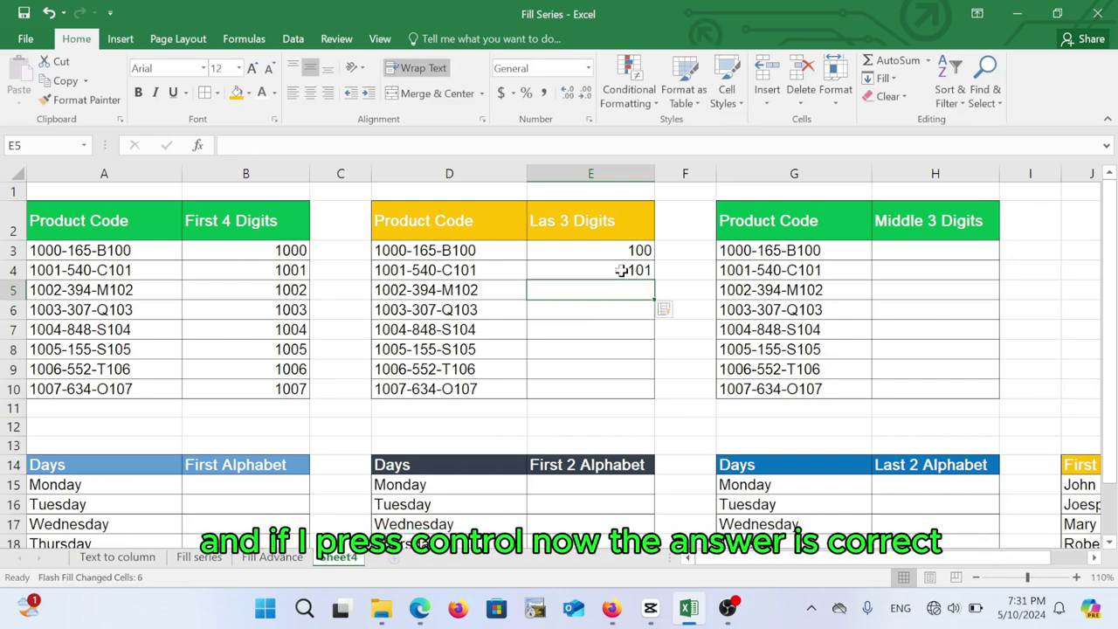
click(606, 349)
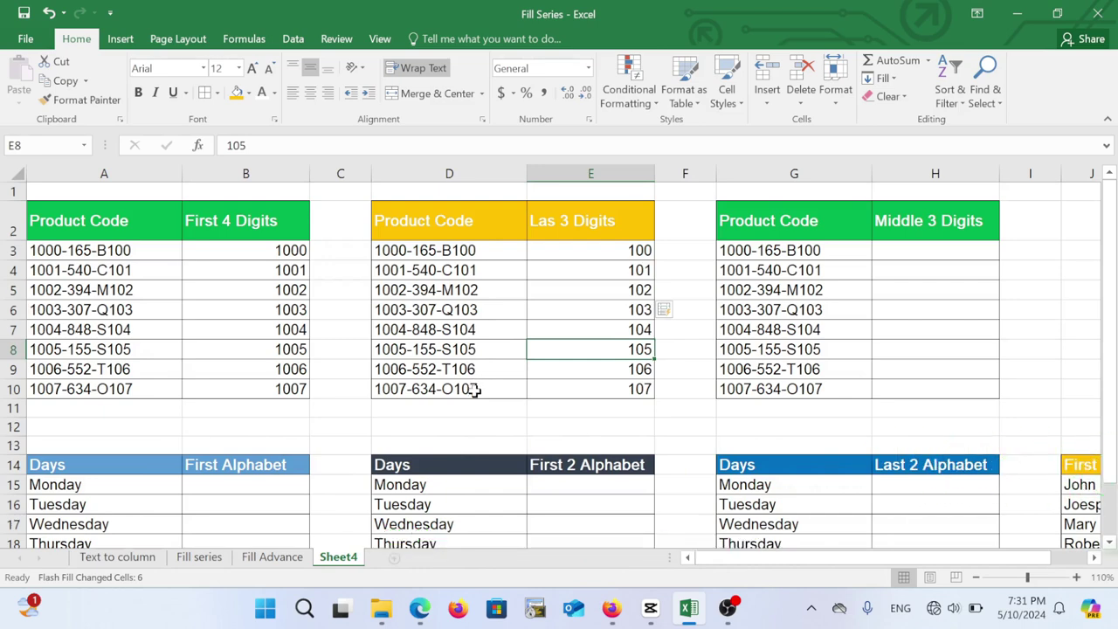
click(585, 369)
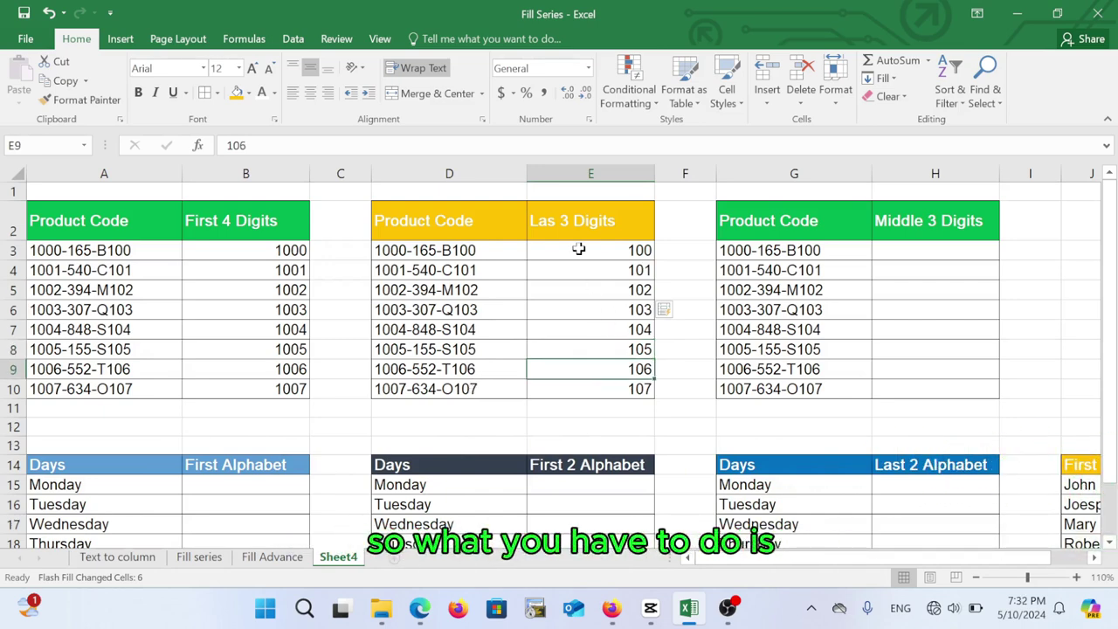
drag(578, 250, 612, 288)
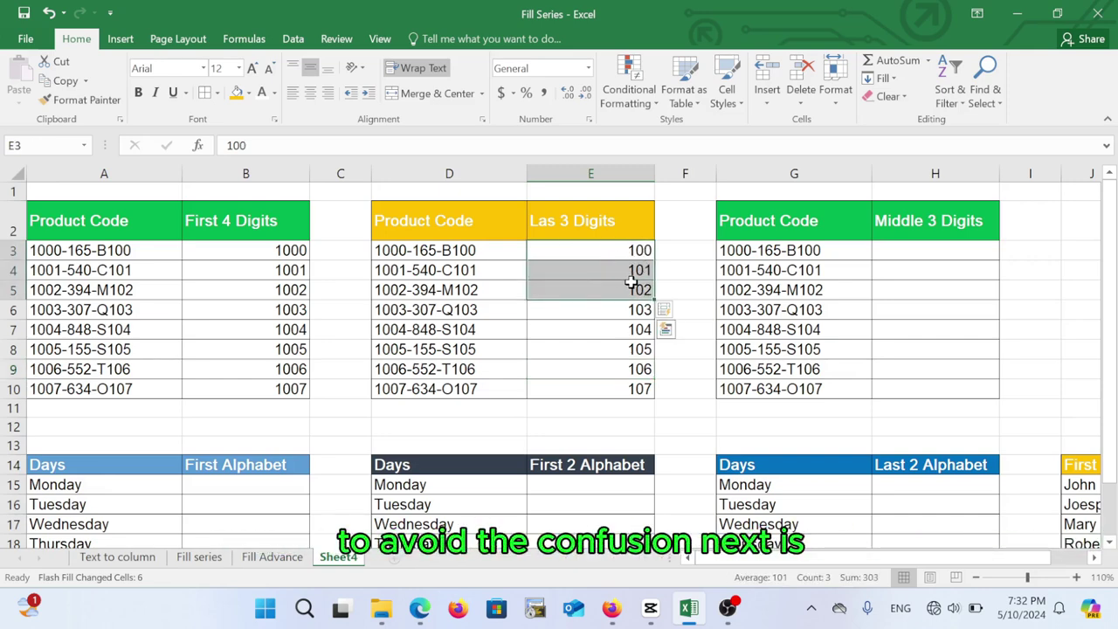
click(603, 314)
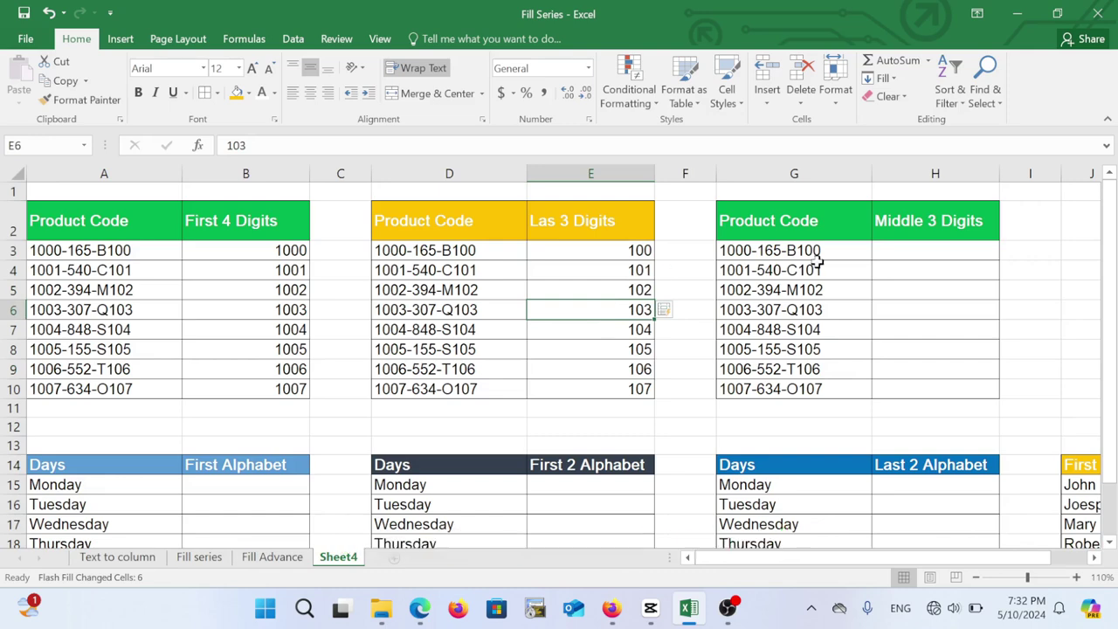
Enter 165 in cell H3 and Flash Fill the rest of the Middle 3 Digits column.
click(922, 220)
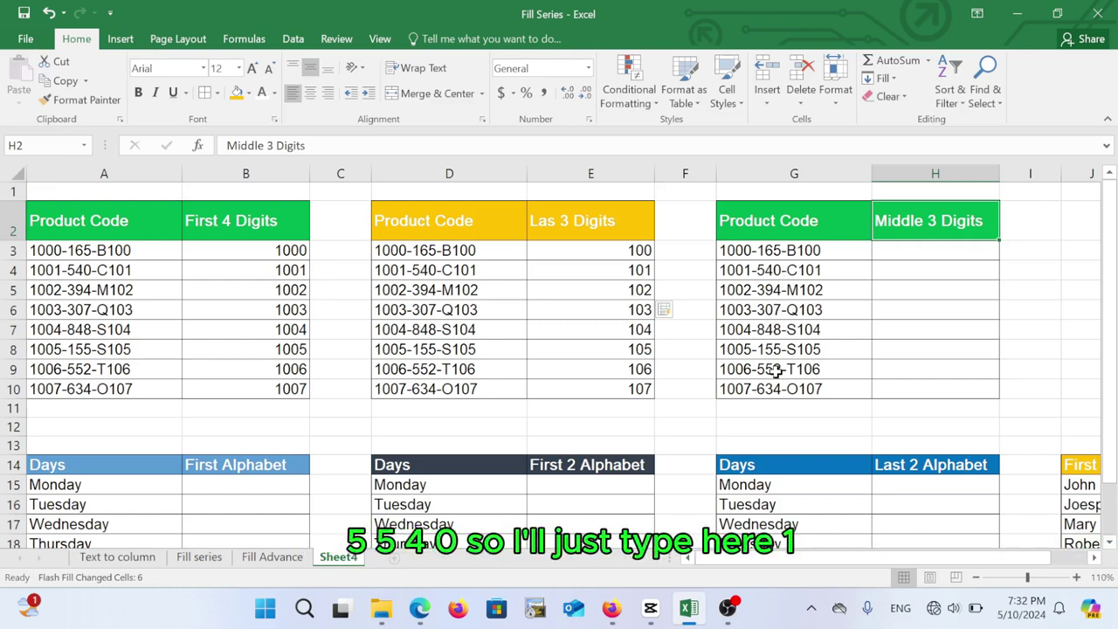
click(896, 256)
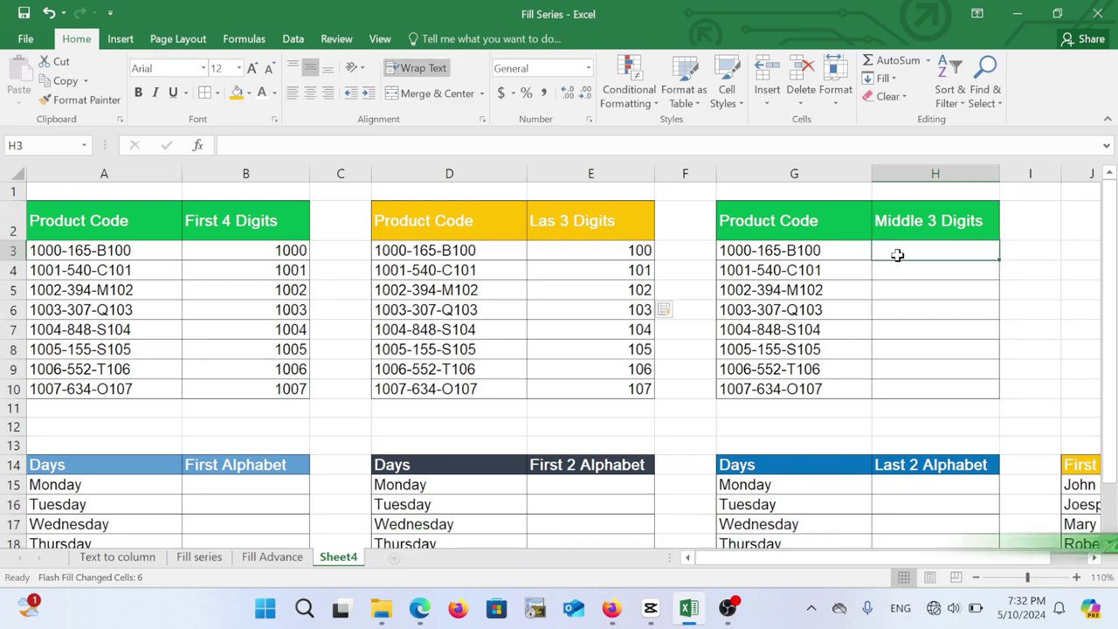
text(2)
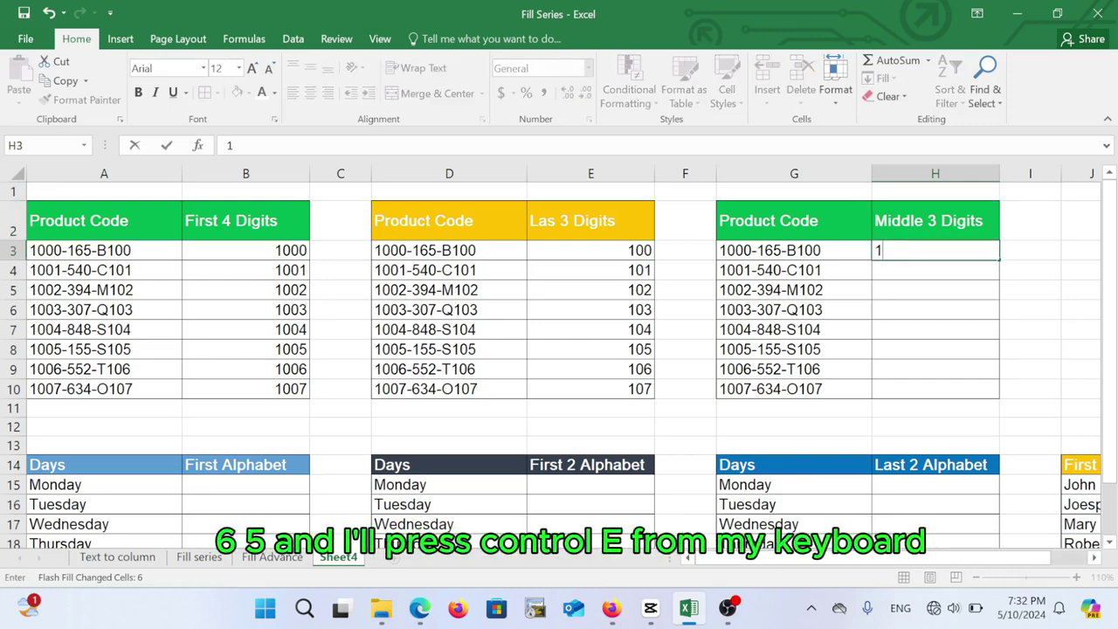
key(Return)
key(ctrl+e)
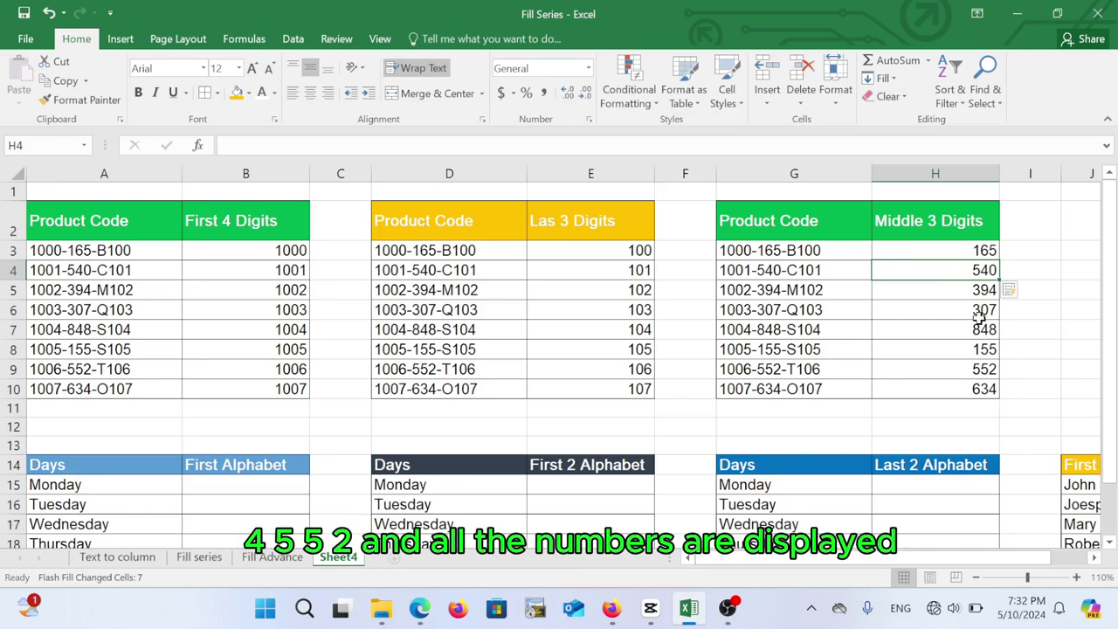
click(950, 313)
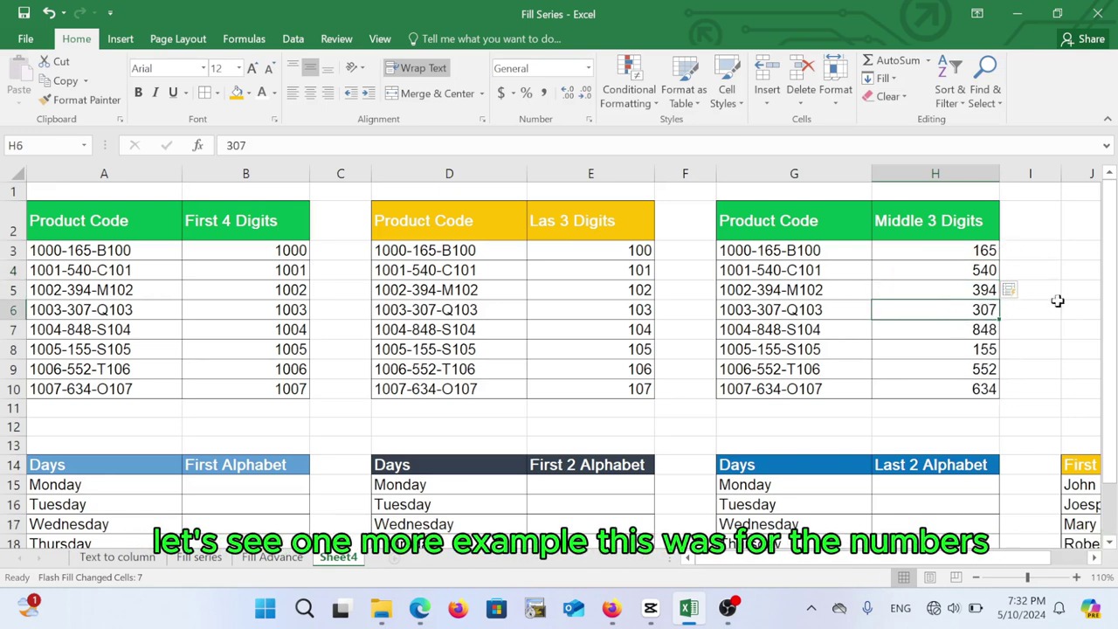
Enter M in cell B15 beside Monday and Flash Fill the rest of the First Alphabet column.
drag(1113, 274, 1114, 406)
drag(1113, 466, 1114, 465)
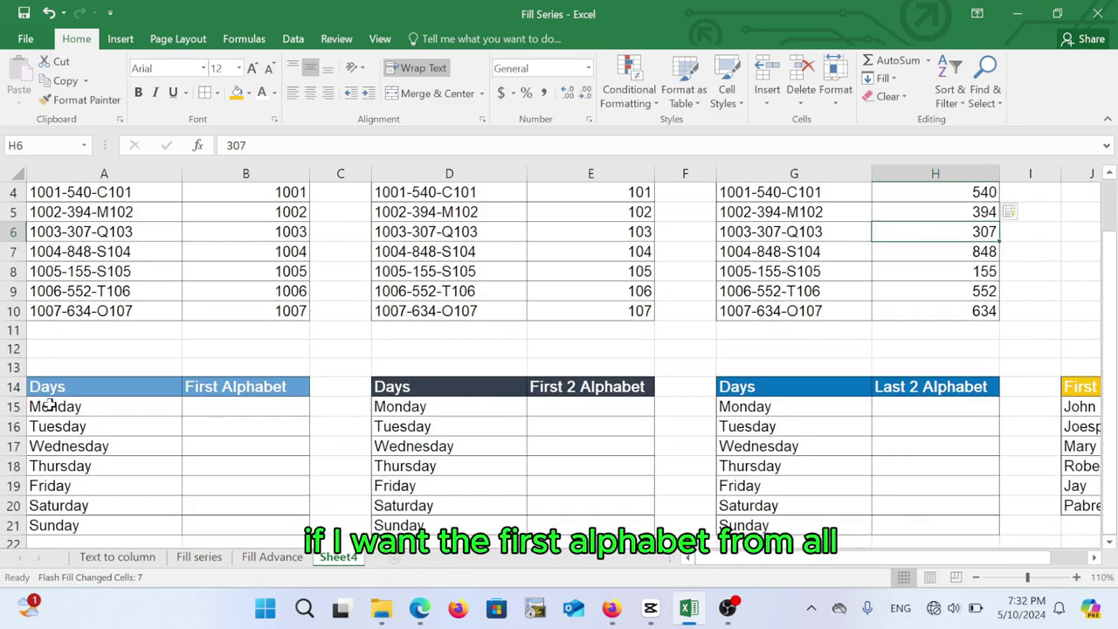
click(229, 405)
text(M)
key(Return)
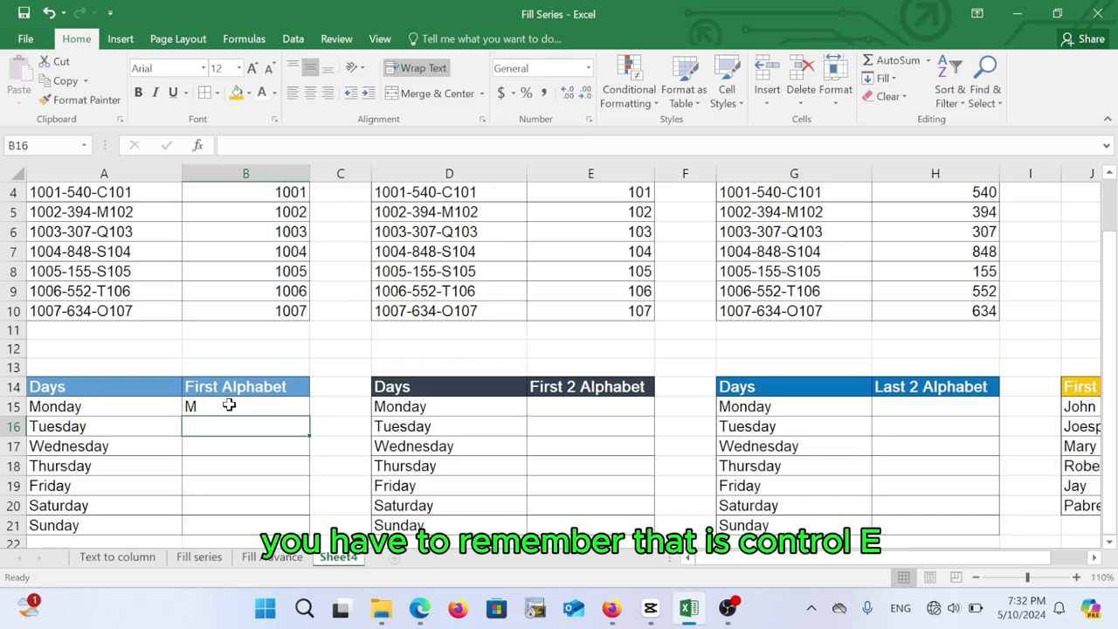
key(ctrl+e)
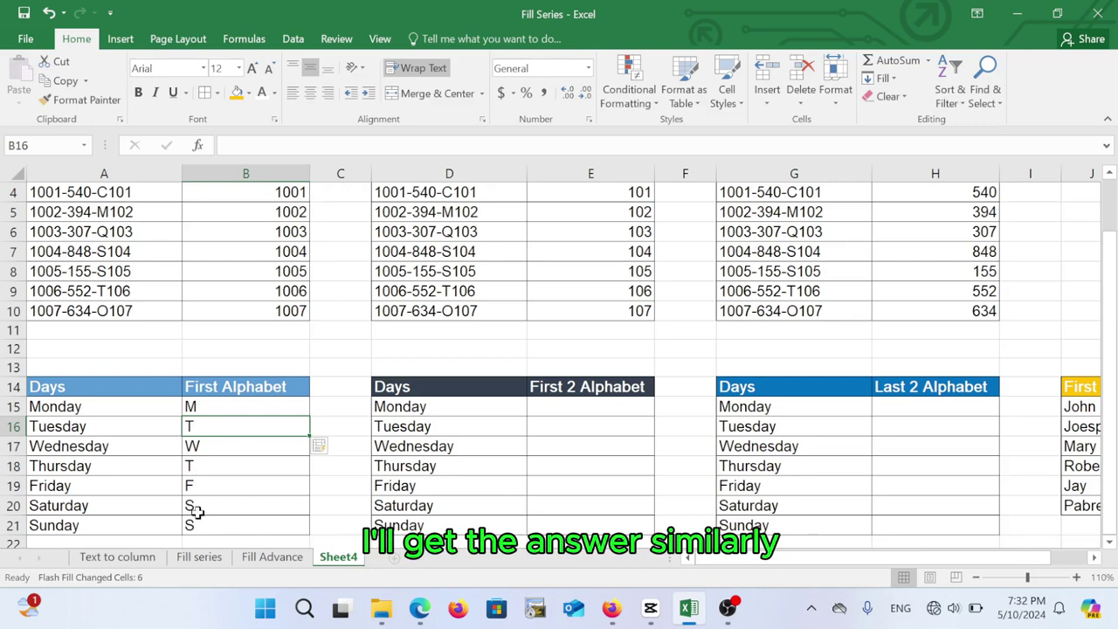
Enter Mo in cell E15 beside Monday and Flash Fill the rest of the First 2 Alphabet column.
click(564, 391)
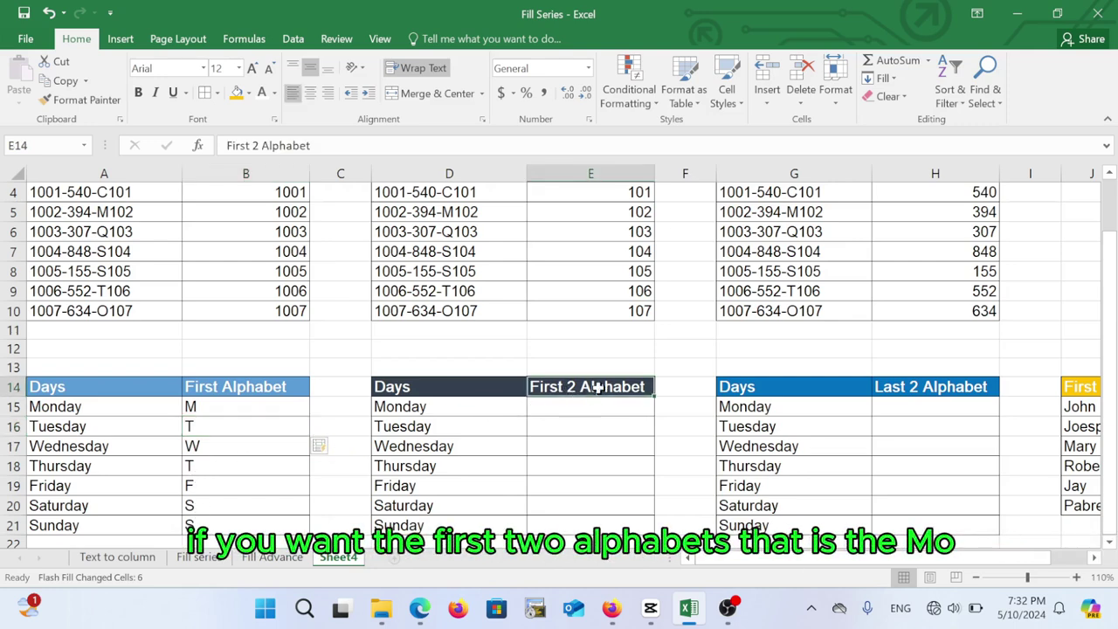
click(558, 408)
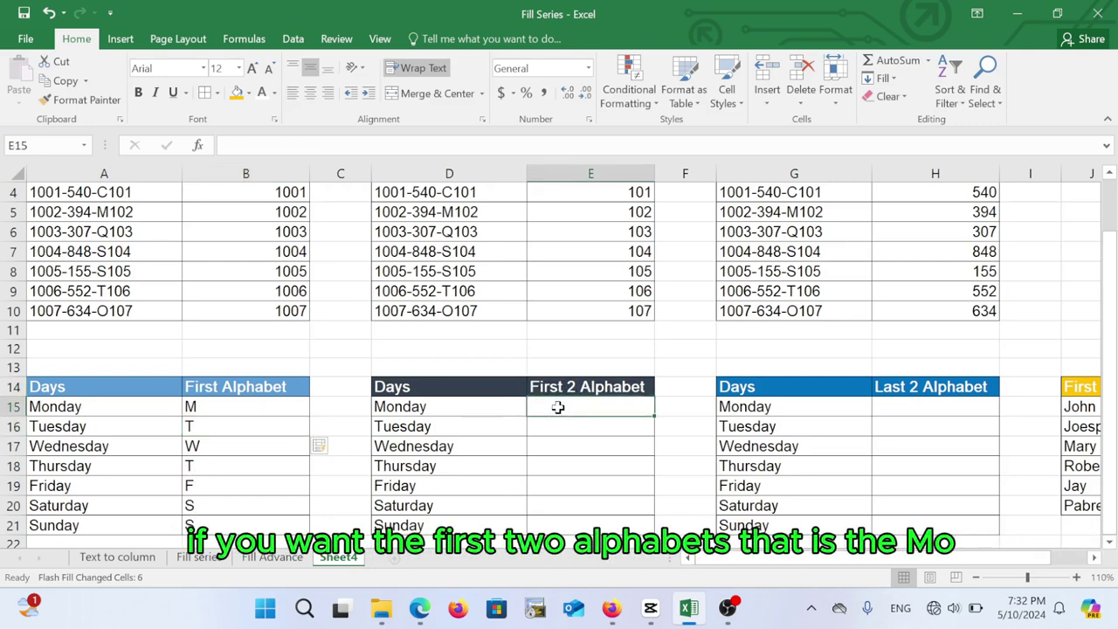
text(Mo)
key(Return)
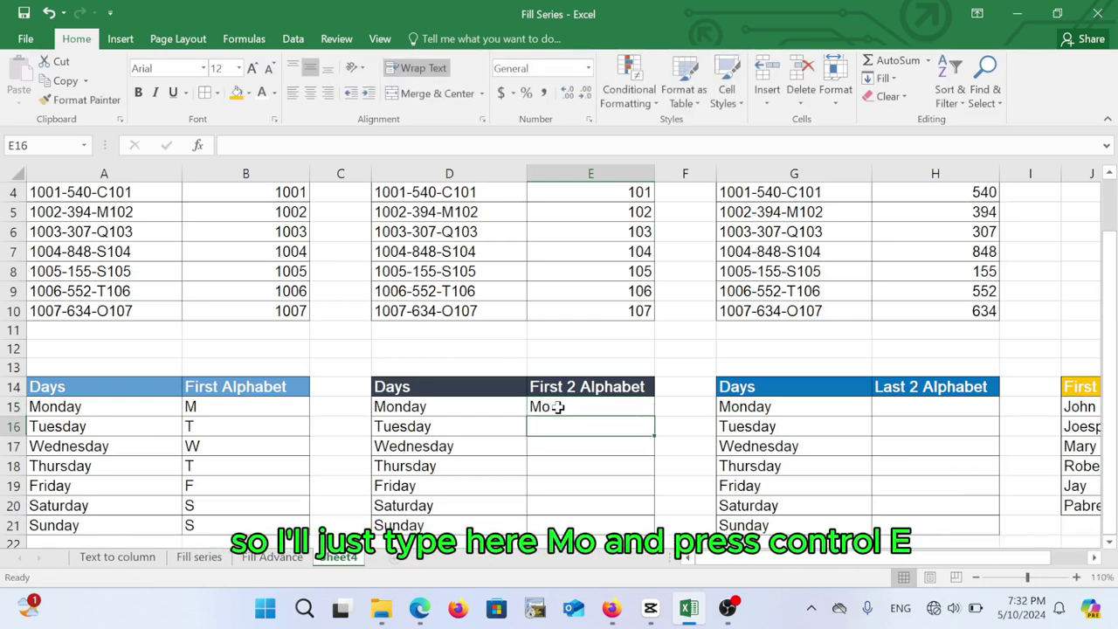
key(ctrl+e)
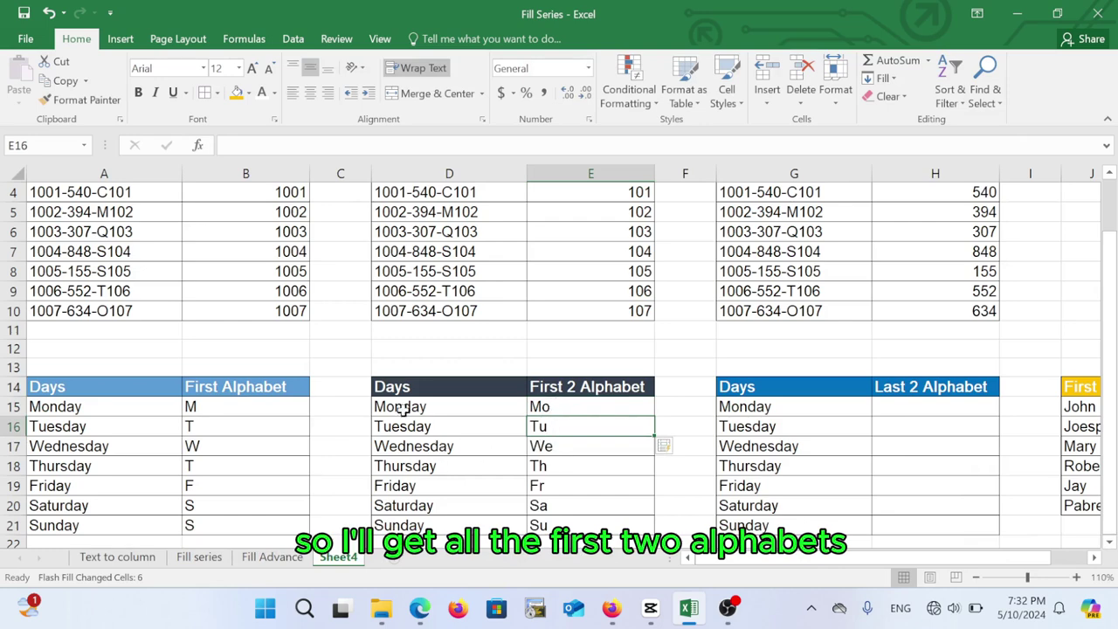
click(592, 406)
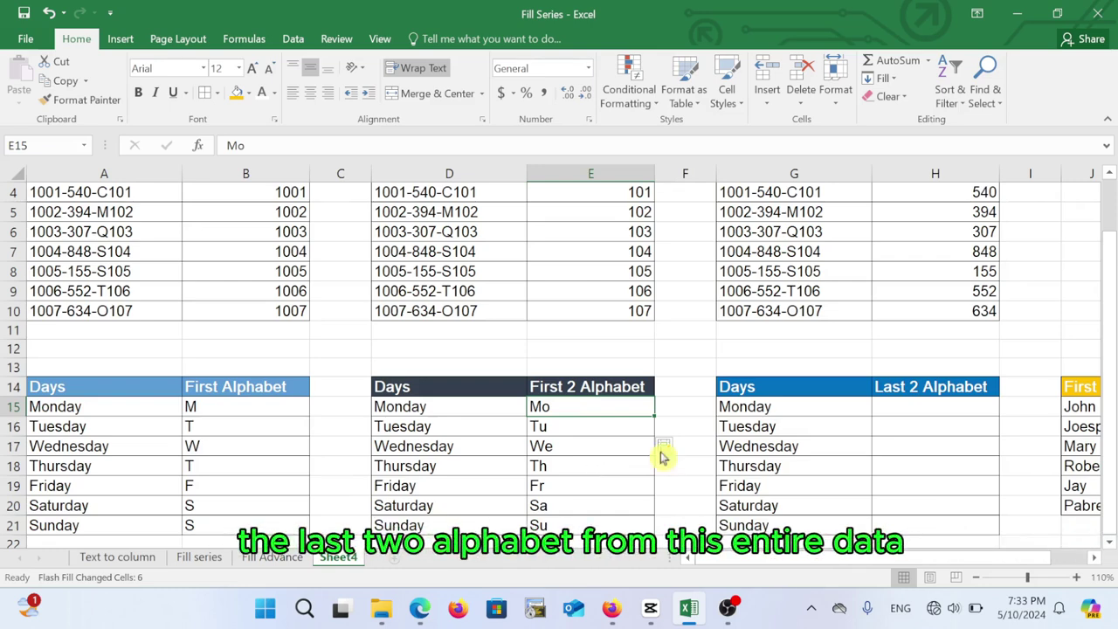
Enter ay in cell H15 beside Monday and try to Flash Fill the rest of the Last 2 Alphabet column.
click(900, 406)
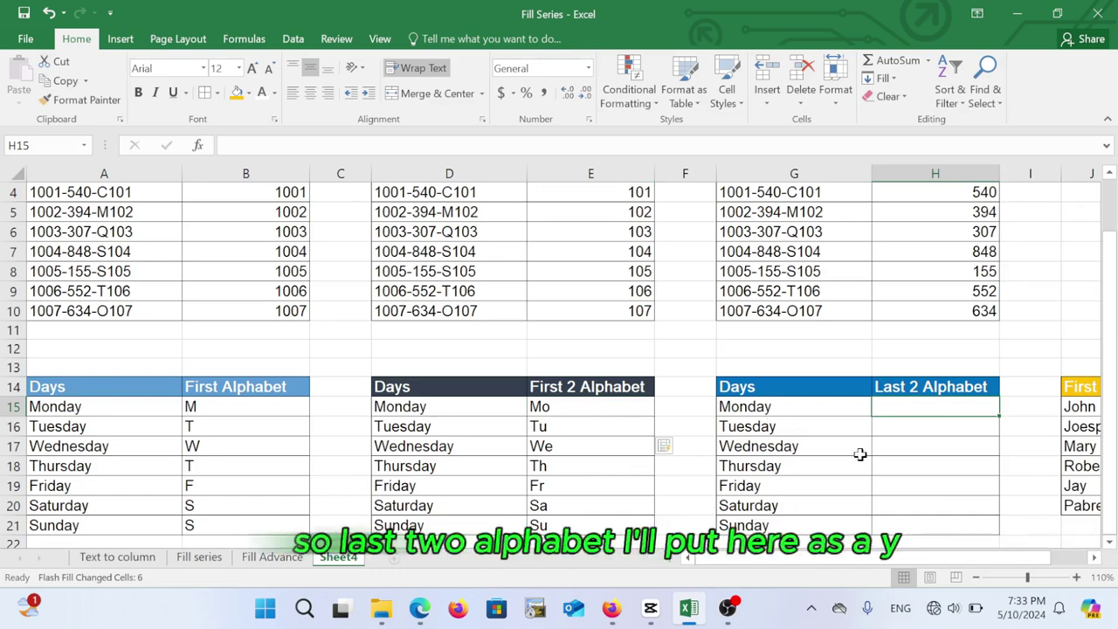
text(ay)
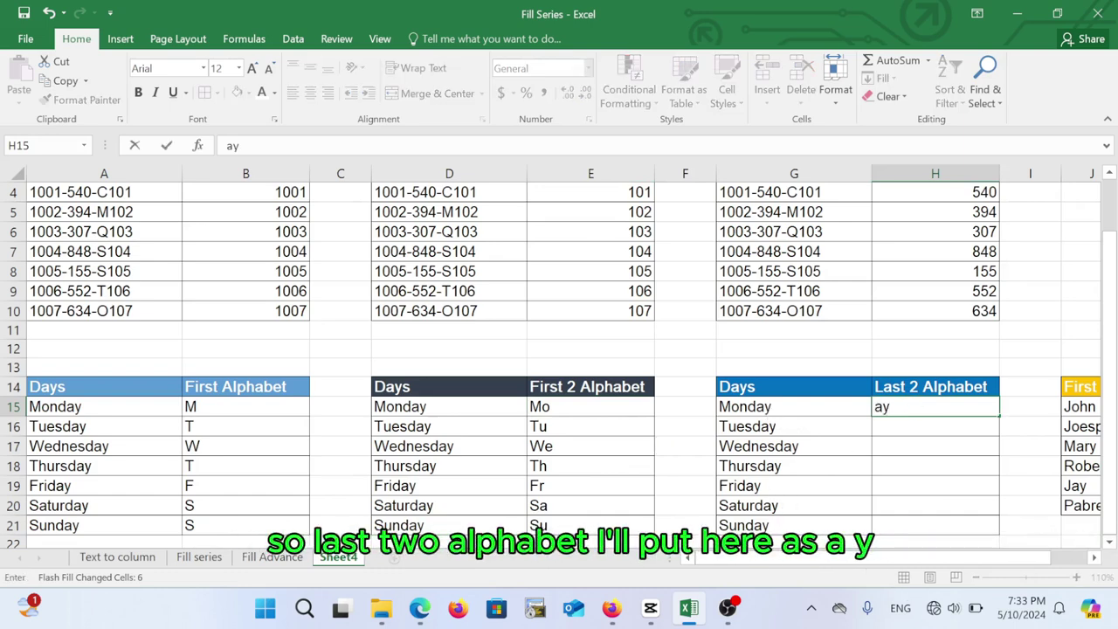
key(Return)
key(ctrl+e)
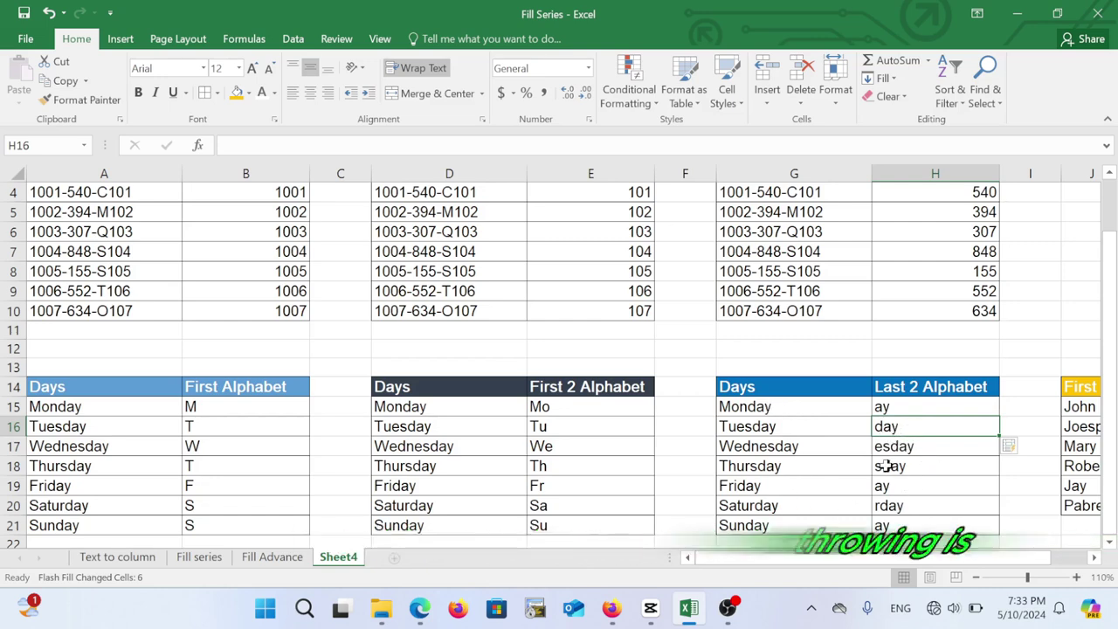
click(791, 443)
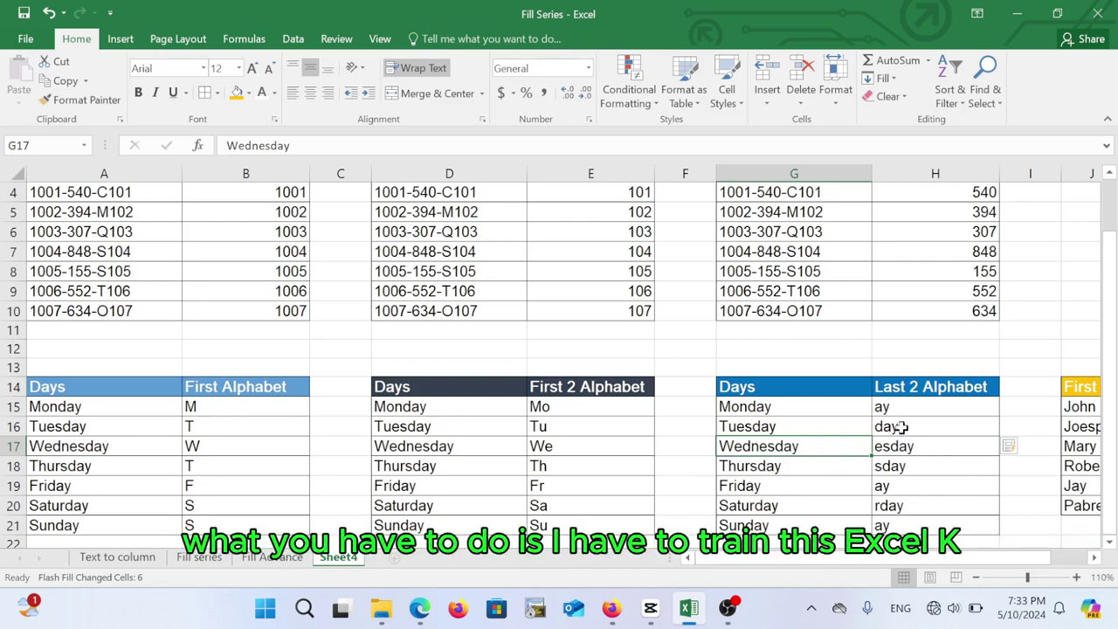
Clear H15:H21, then enter ay in H15 and H16 as examples and Flash Fill the rest of the Last 2 Alphabet column.
drag(887, 407, 898, 521)
key(Delete)
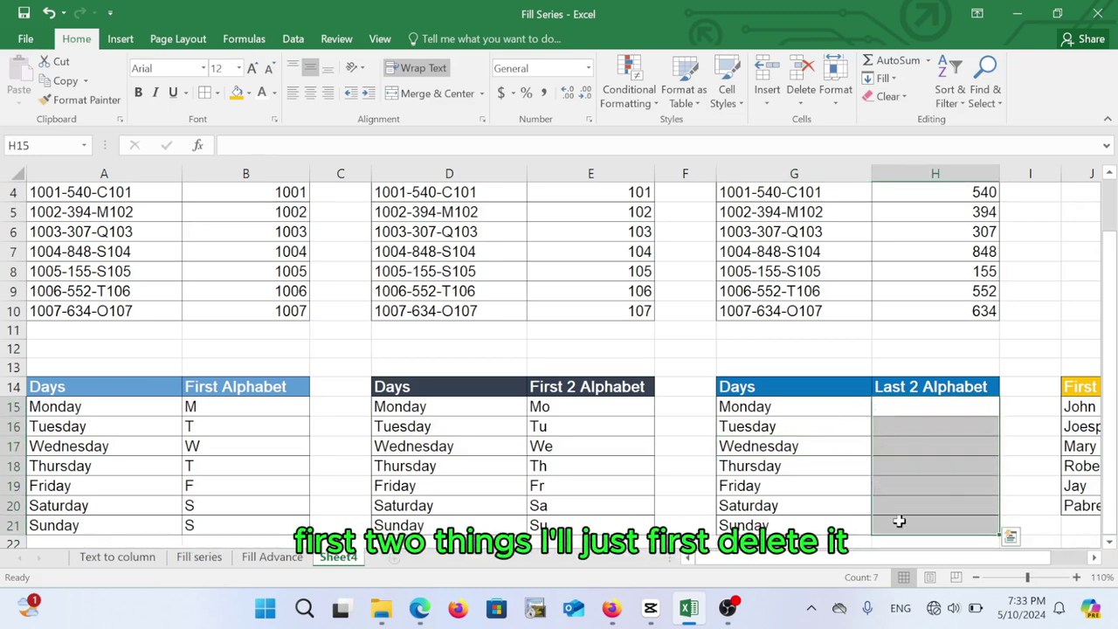
click(909, 409)
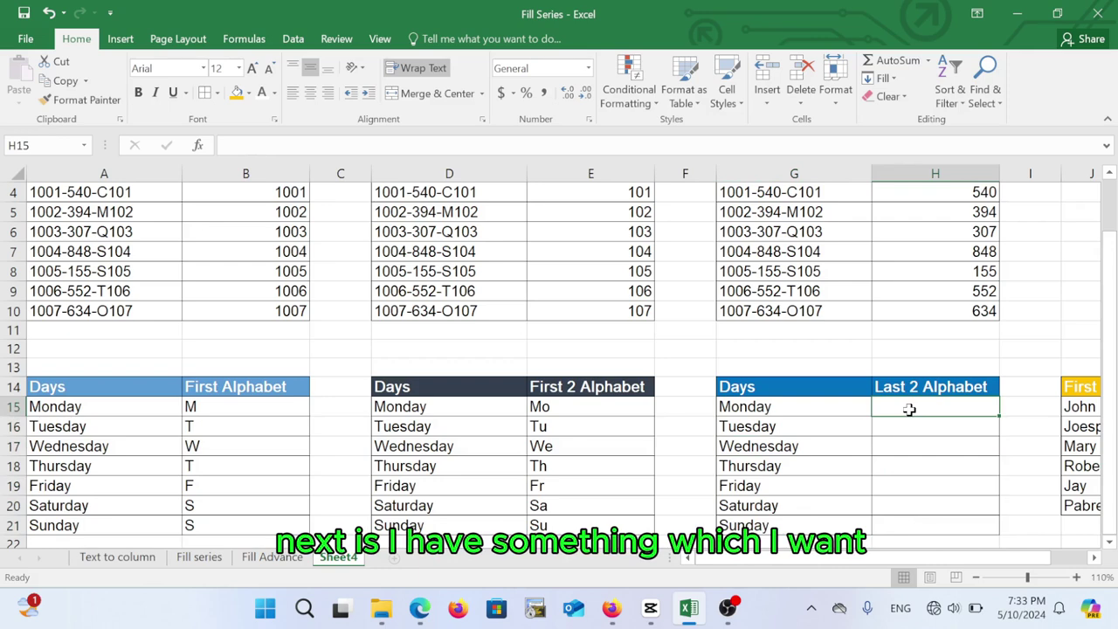
text(ay)
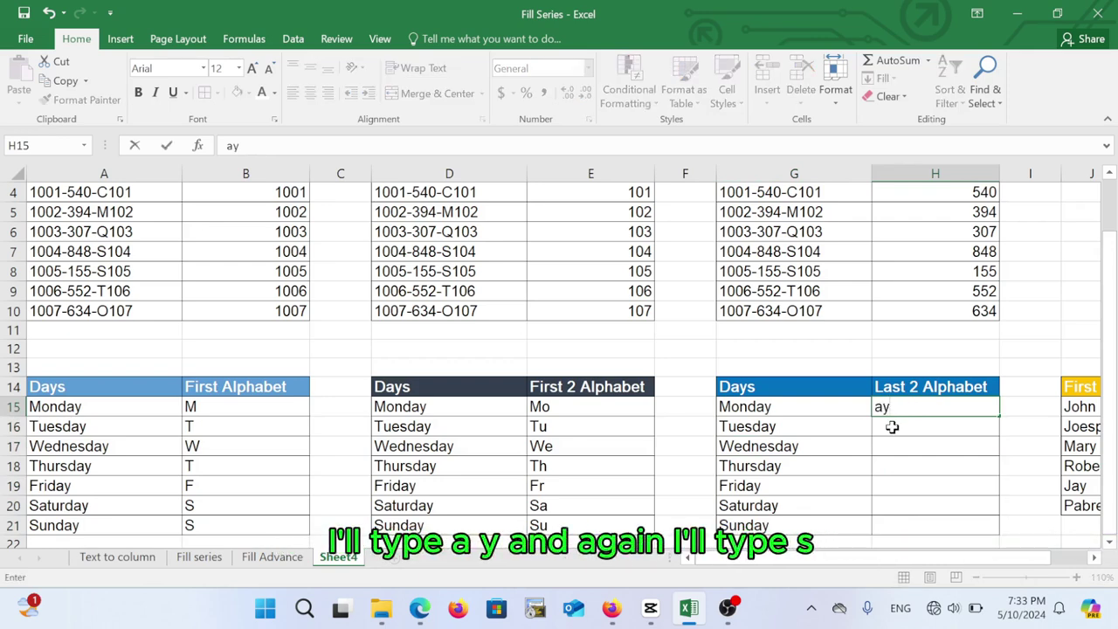
key(Return)
text(ay)
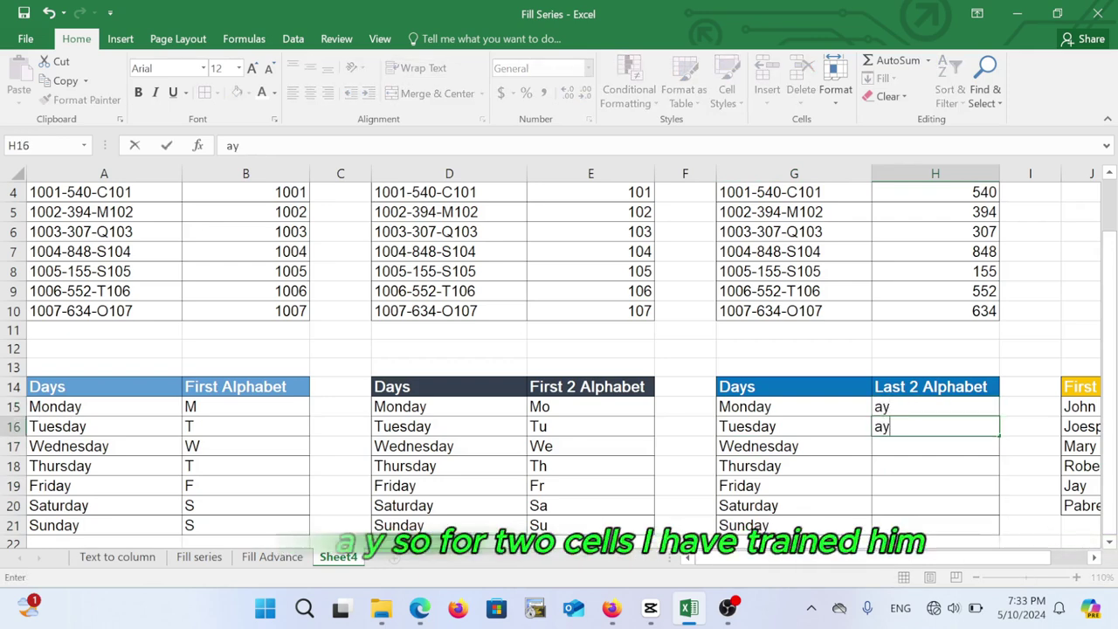
key(Return)
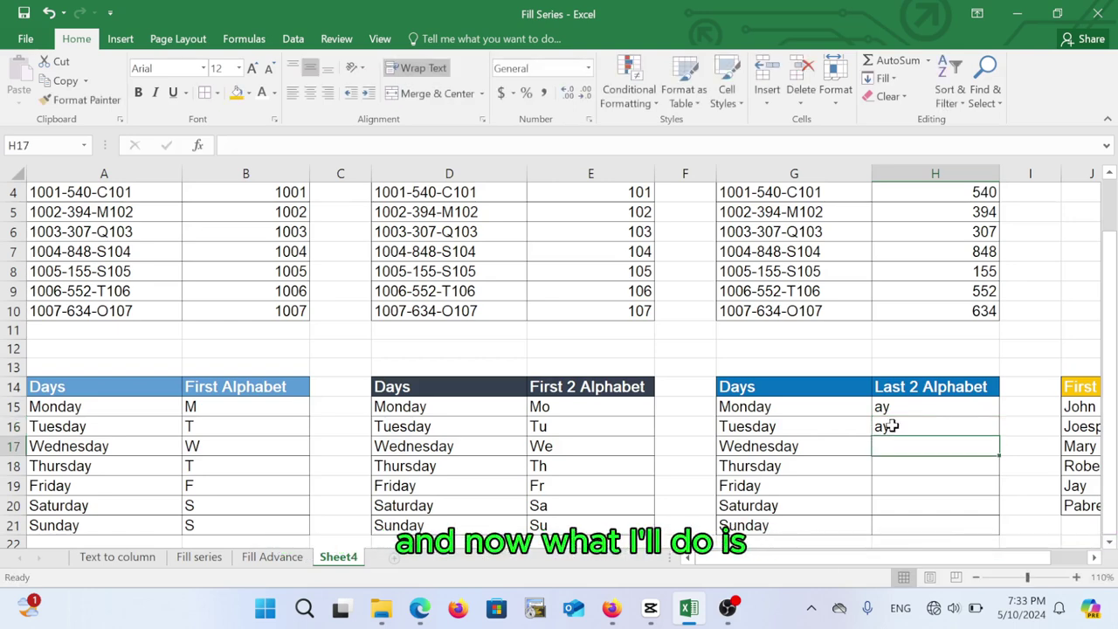
key(ctrl+e)
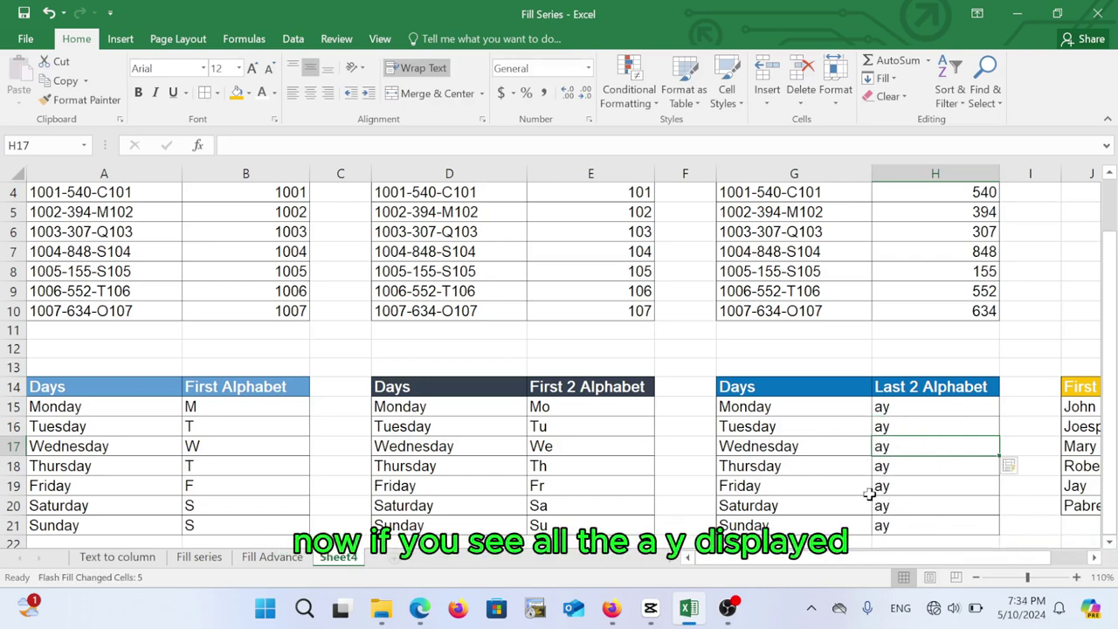
Replace the contents of H15:H21 by entering nday in H15 and sday in H16, and Flash Fill the last four letters for the remaining days.
drag(899, 406, 895, 522)
key(Delete)
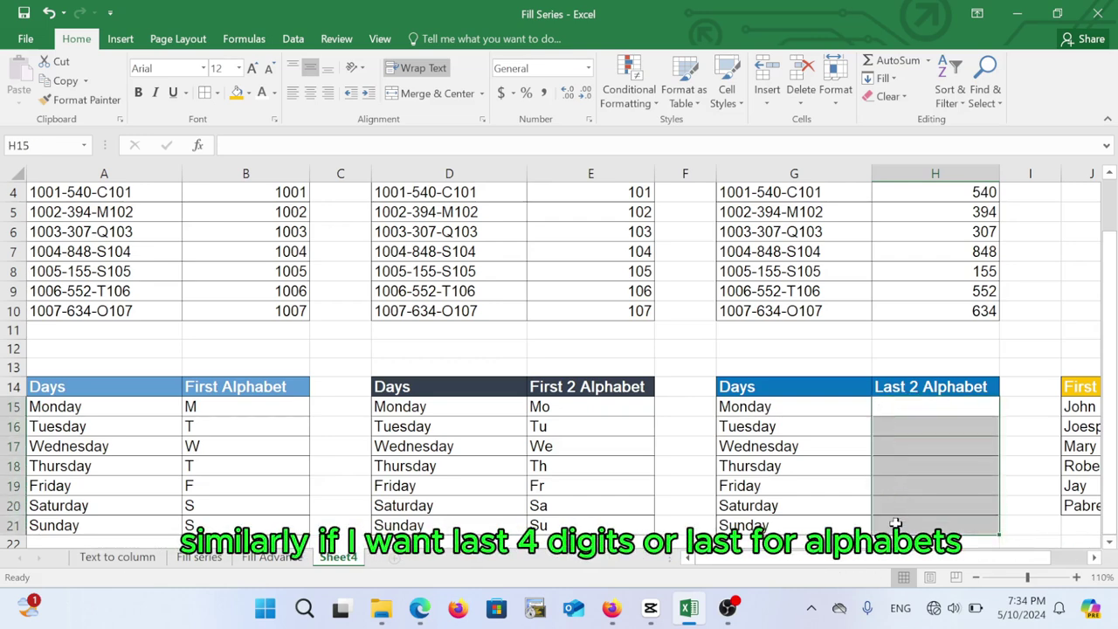
click(885, 407)
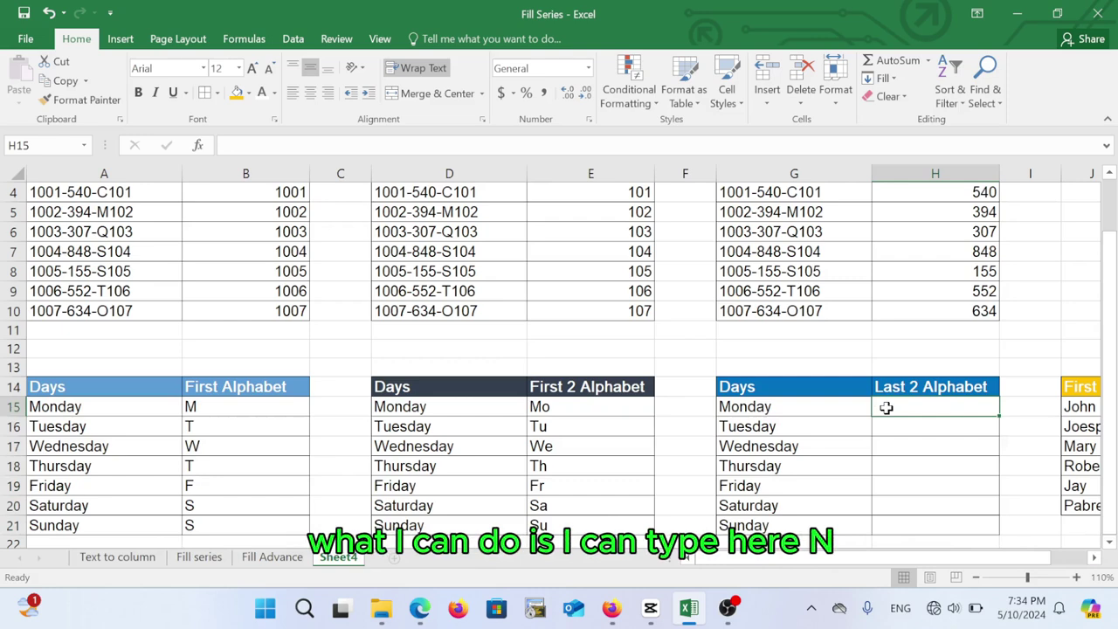
text(nday)
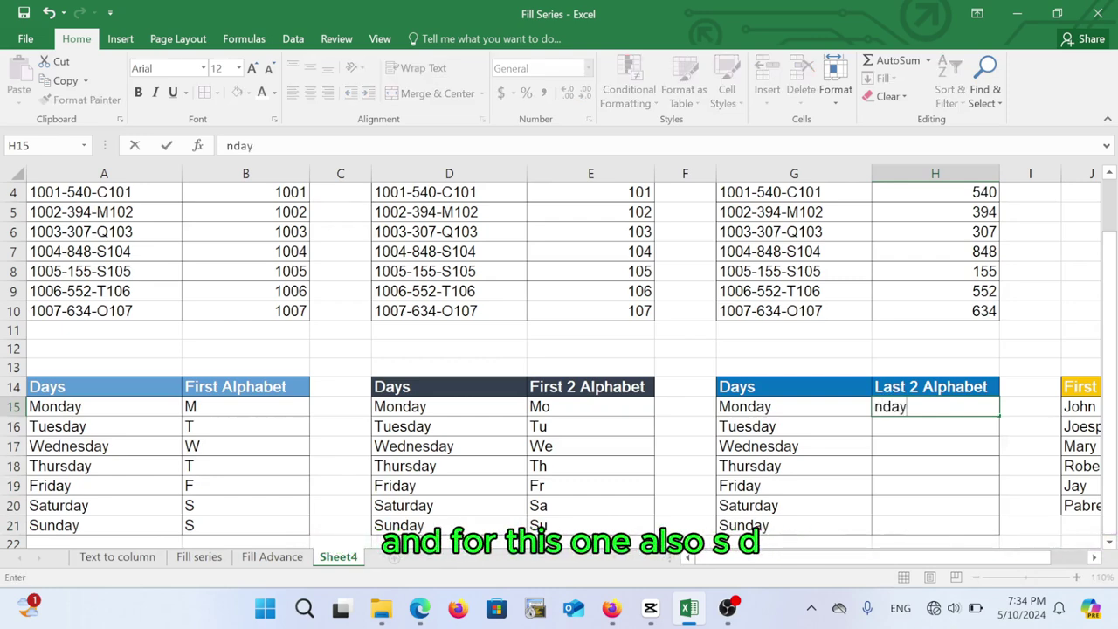
key(Return)
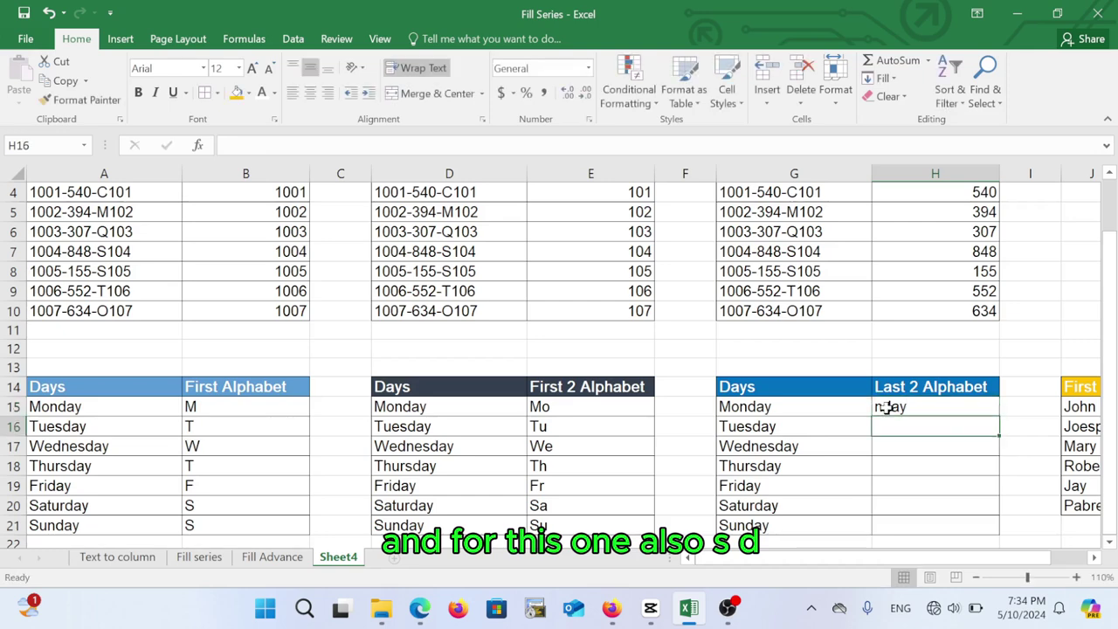
text(sday)
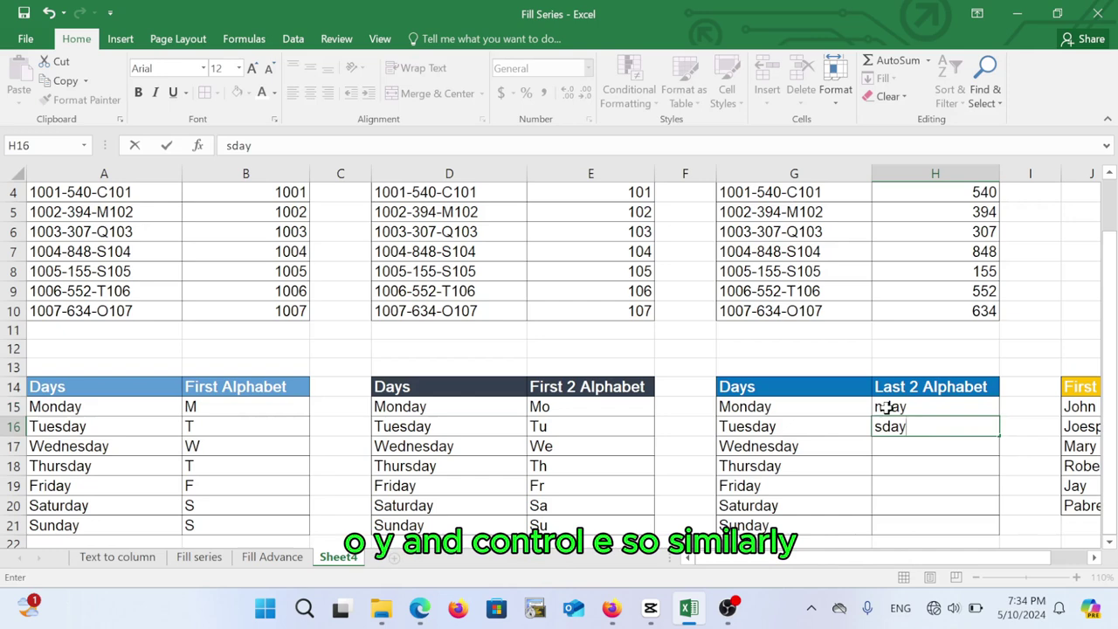
key(Return)
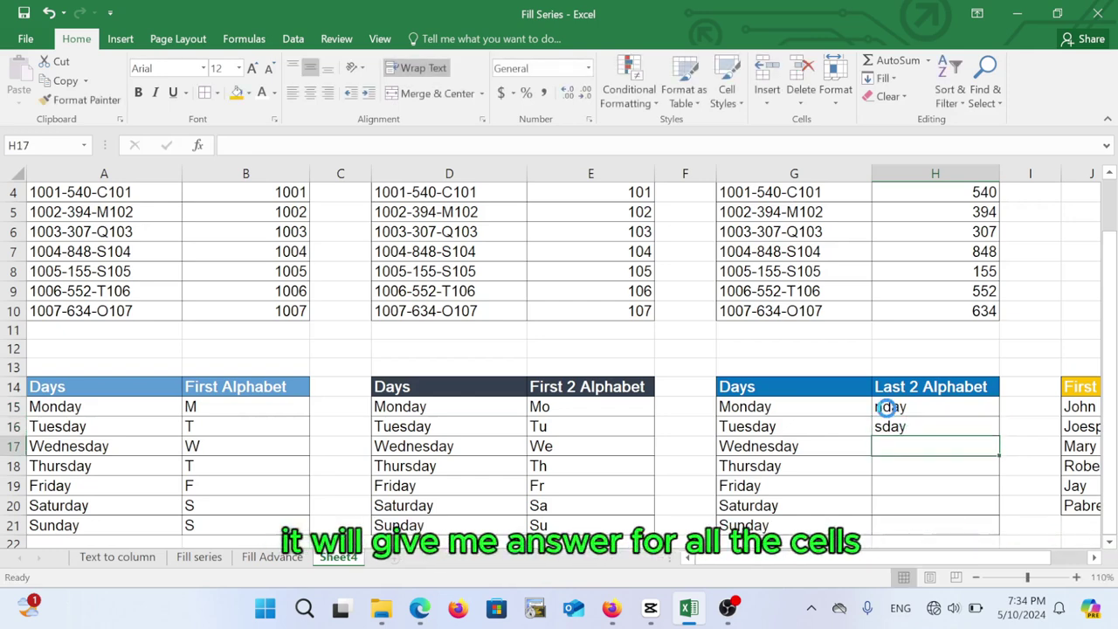
key(ctrl+e)
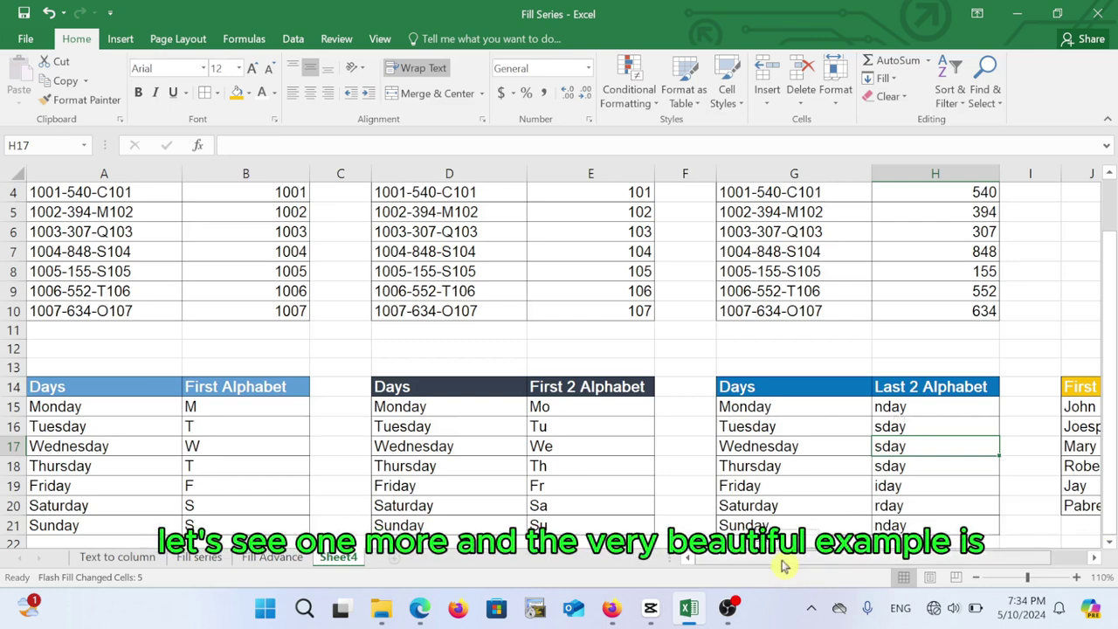
Enter the row's First and Second names joined by a hyphen in cell L15 and Flash Fill the rows below.
drag(782, 561, 986, 559)
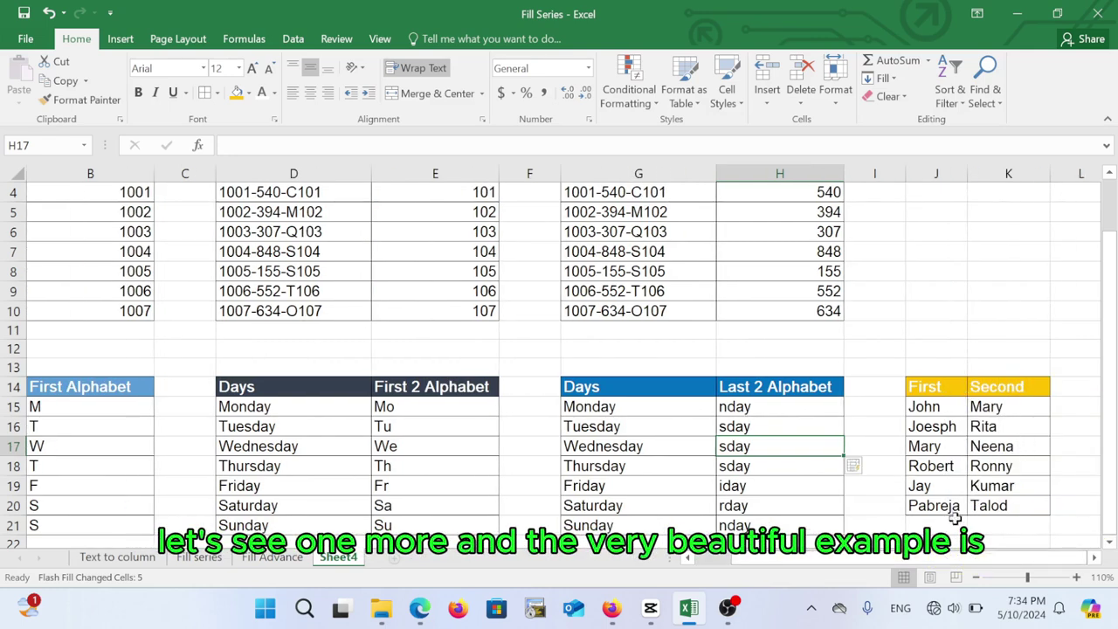
click(1093, 558)
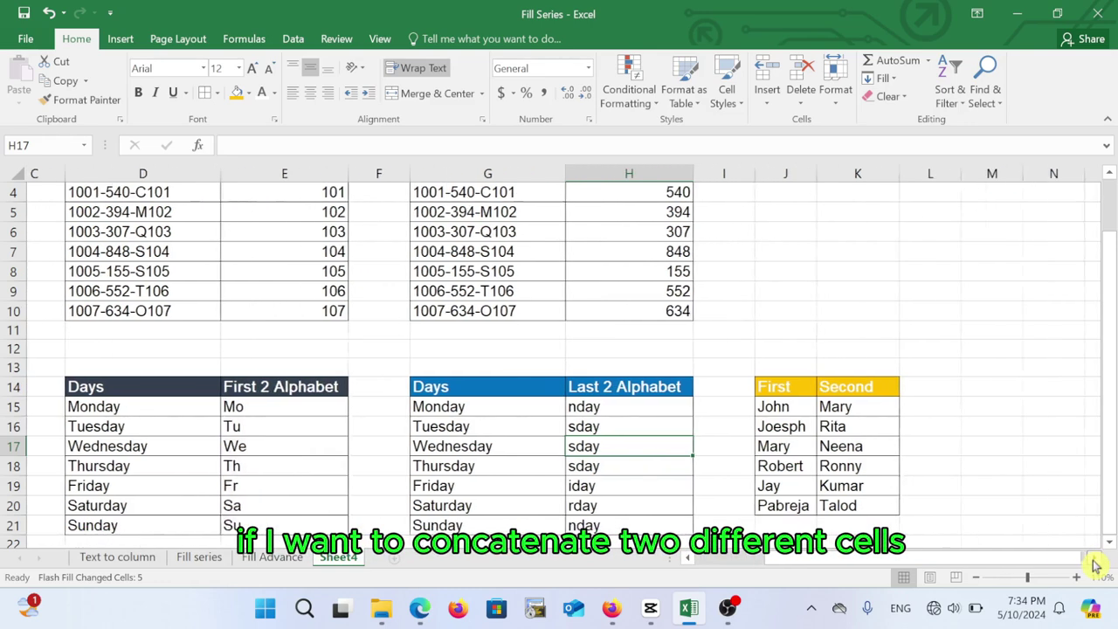
click(1093, 561)
click(1093, 561)
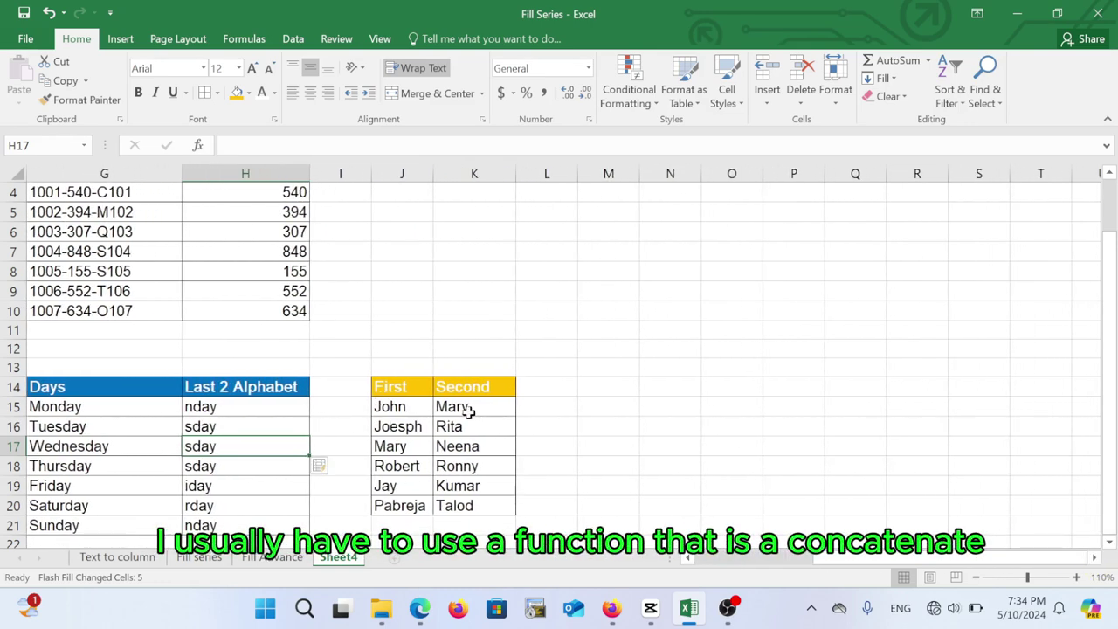
click(551, 394)
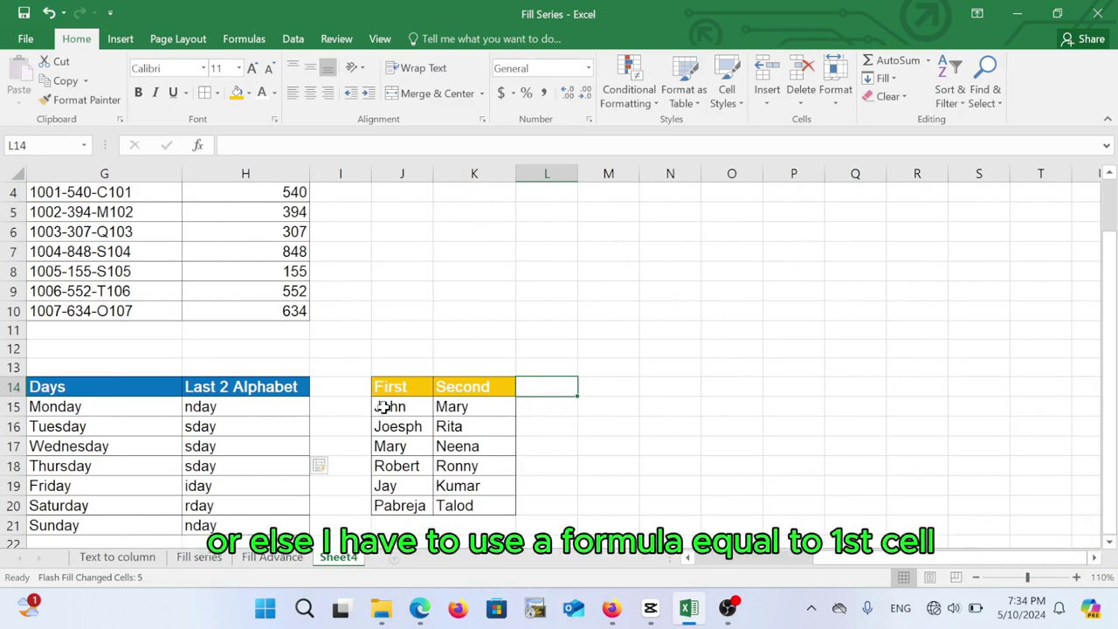
click(543, 408)
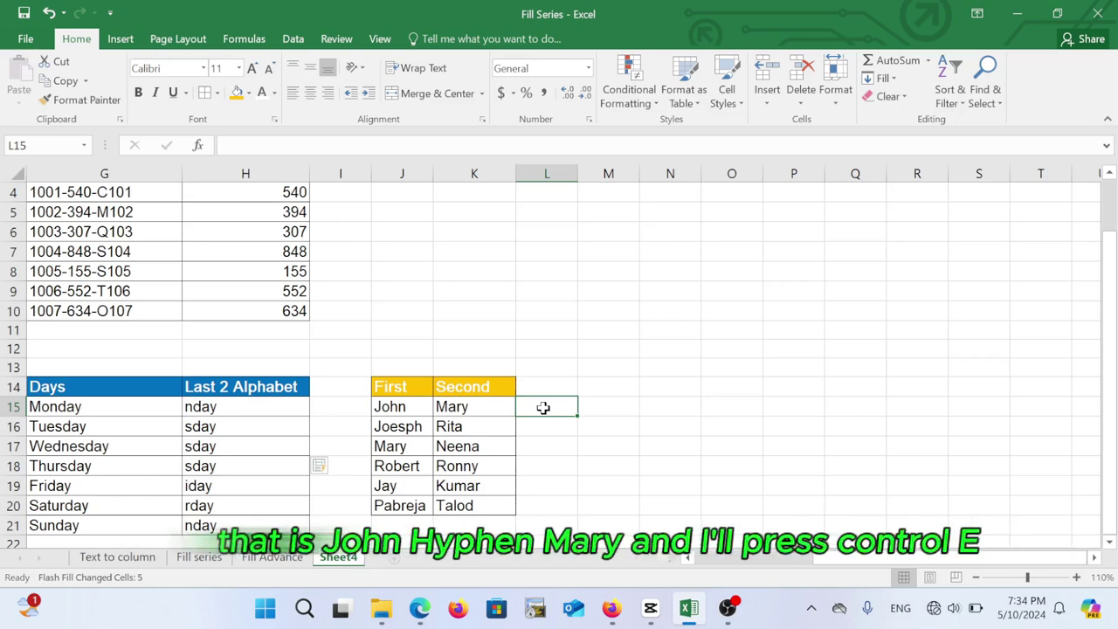
text(J)
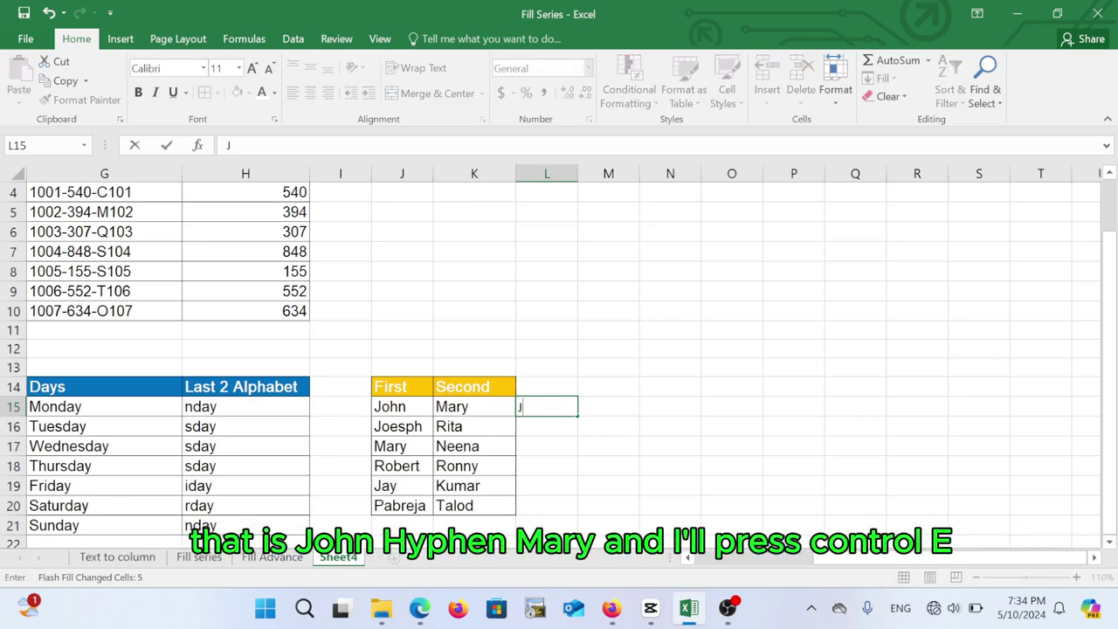
text(ohn-Mary)
key(Return)
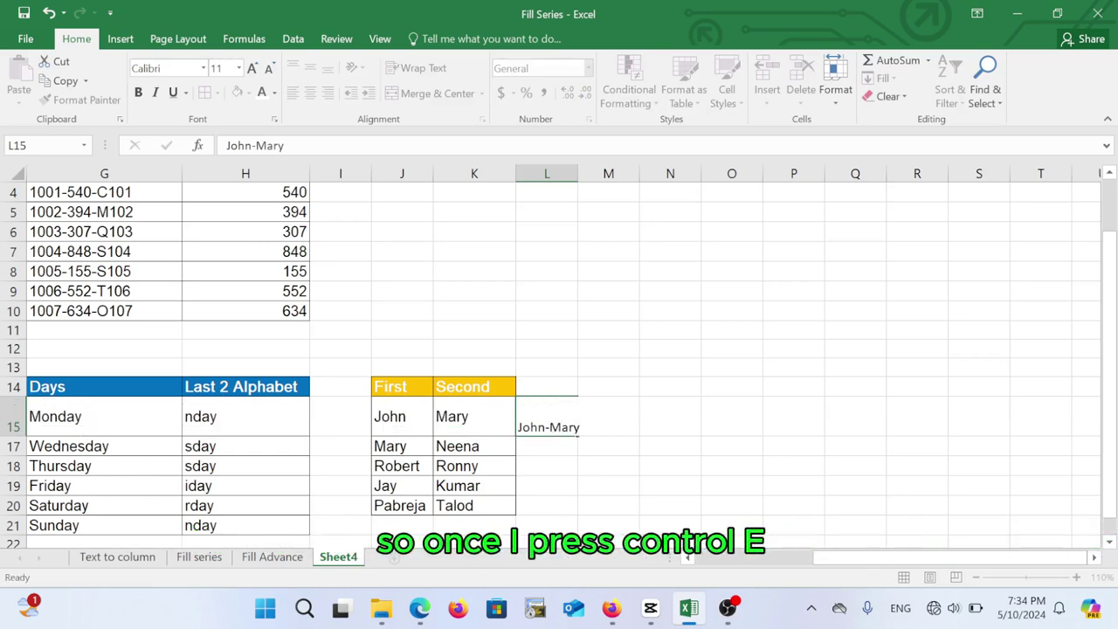
key(ctrl+e)
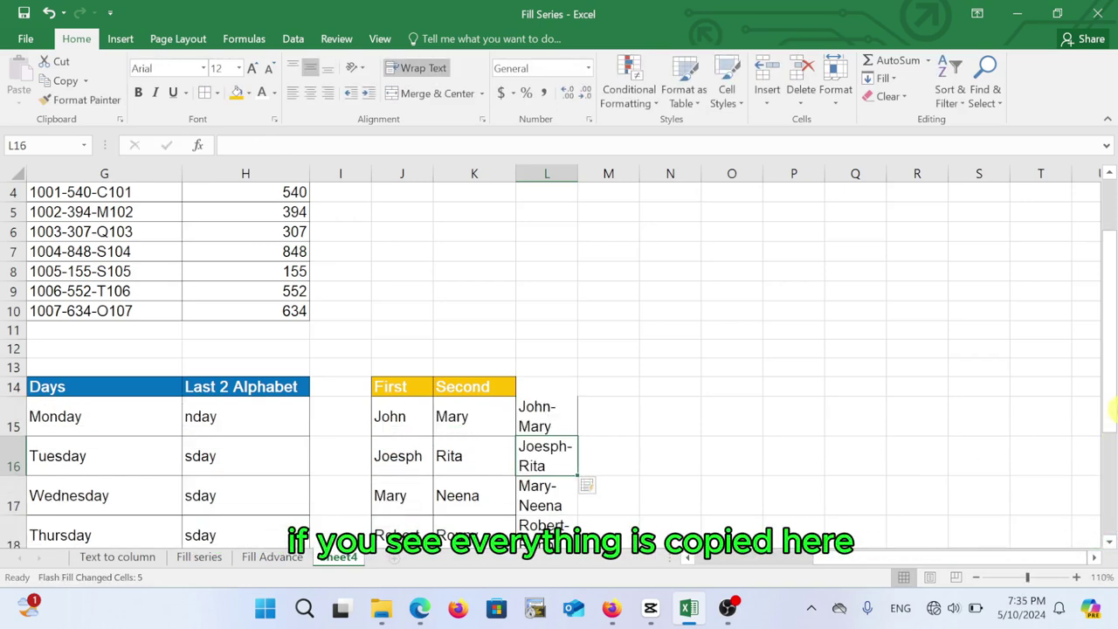
Widen column L so that each hyphenated name pair fits on one line.
drag(1112, 406, 1113, 417)
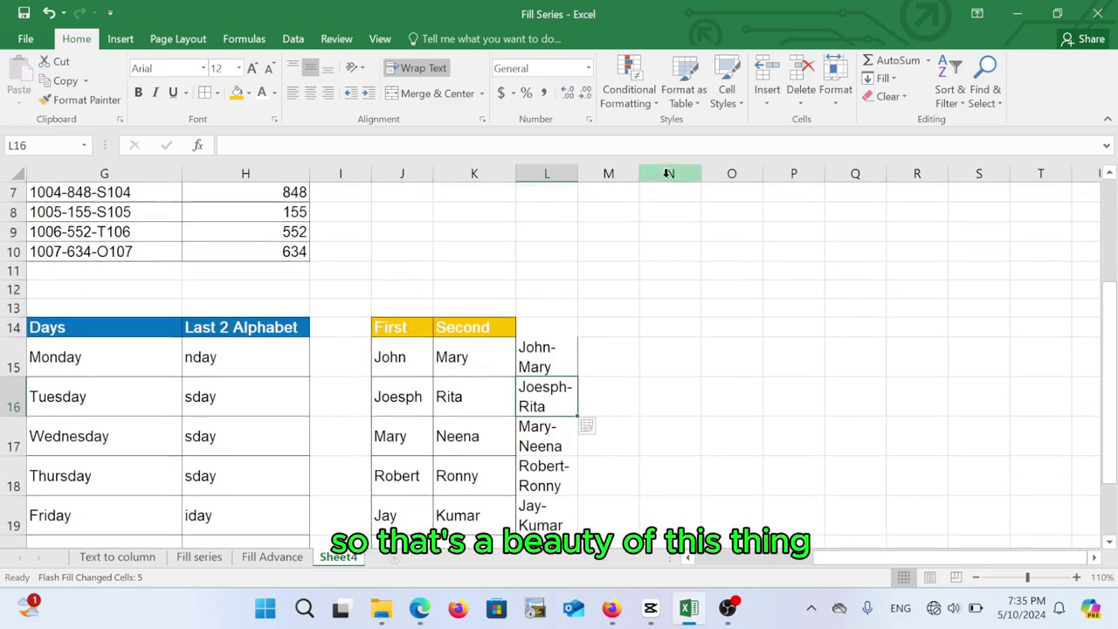
drag(577, 173, 655, 183)
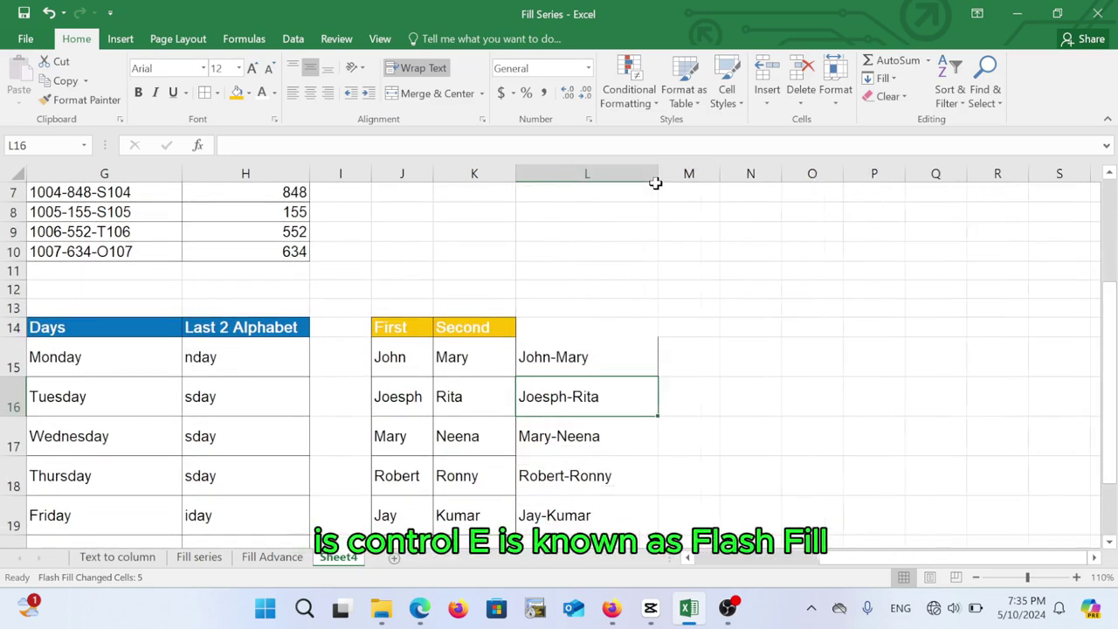
drag(573, 358, 578, 512)
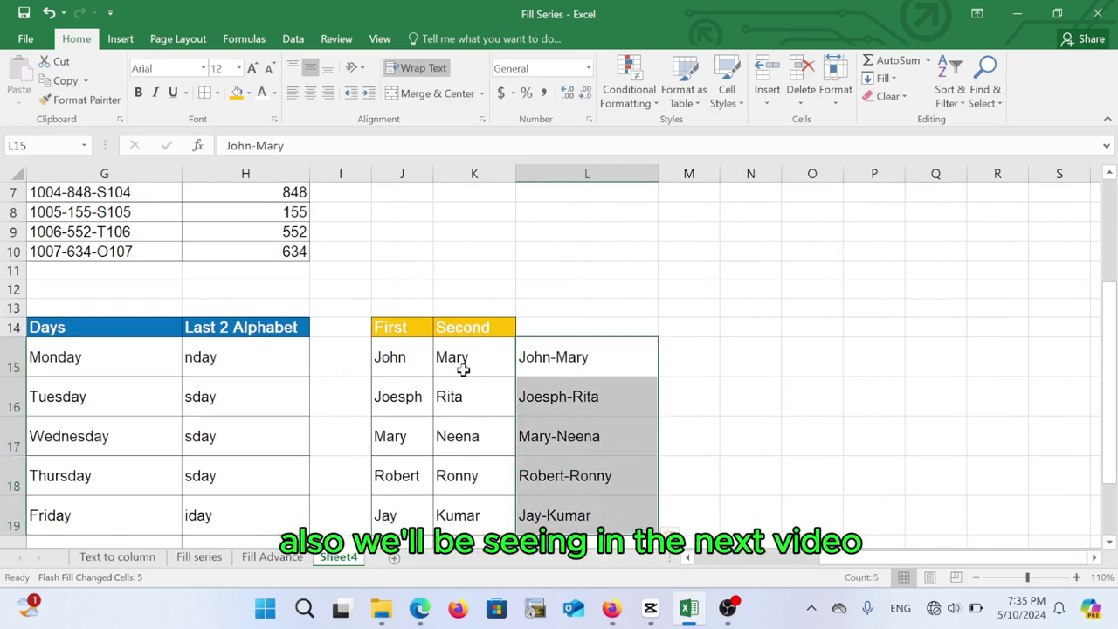
click(578, 408)
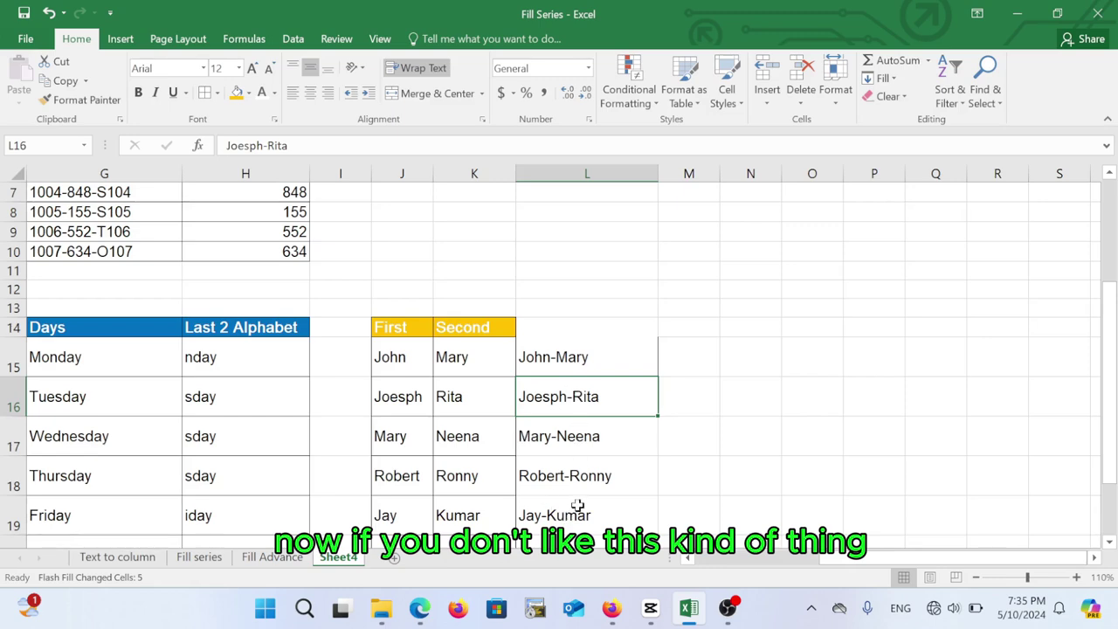
Clear L15:L19, enter the uppercase First name, a hyphen and the lowercase Second name in L15, and Flash Fill the rows below.
drag(568, 343, 581, 507)
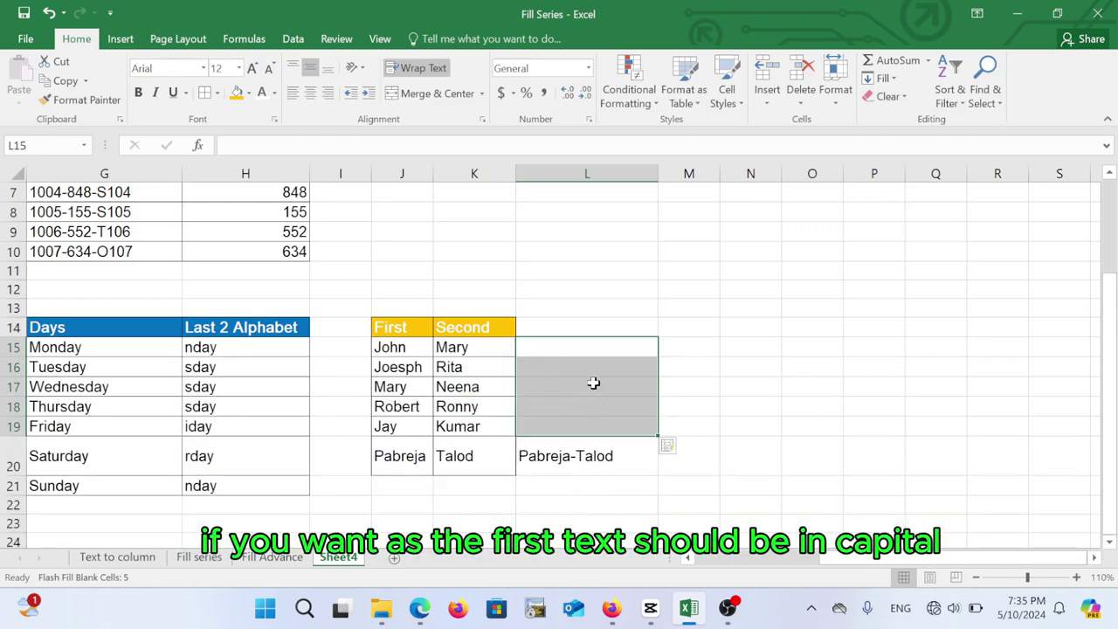
click(558, 349)
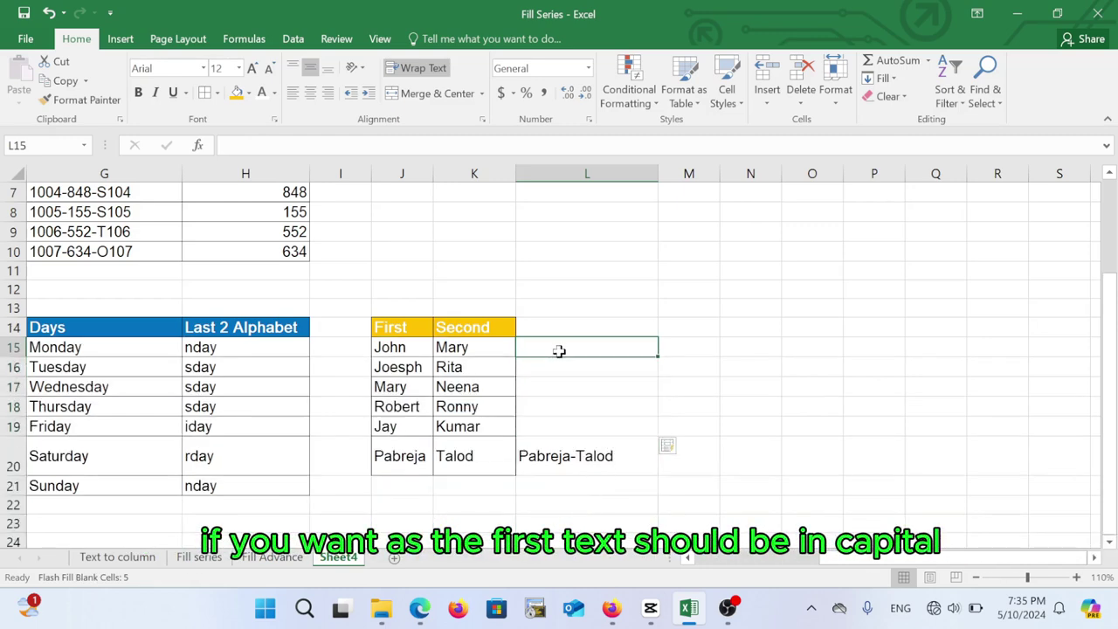
text(JO)
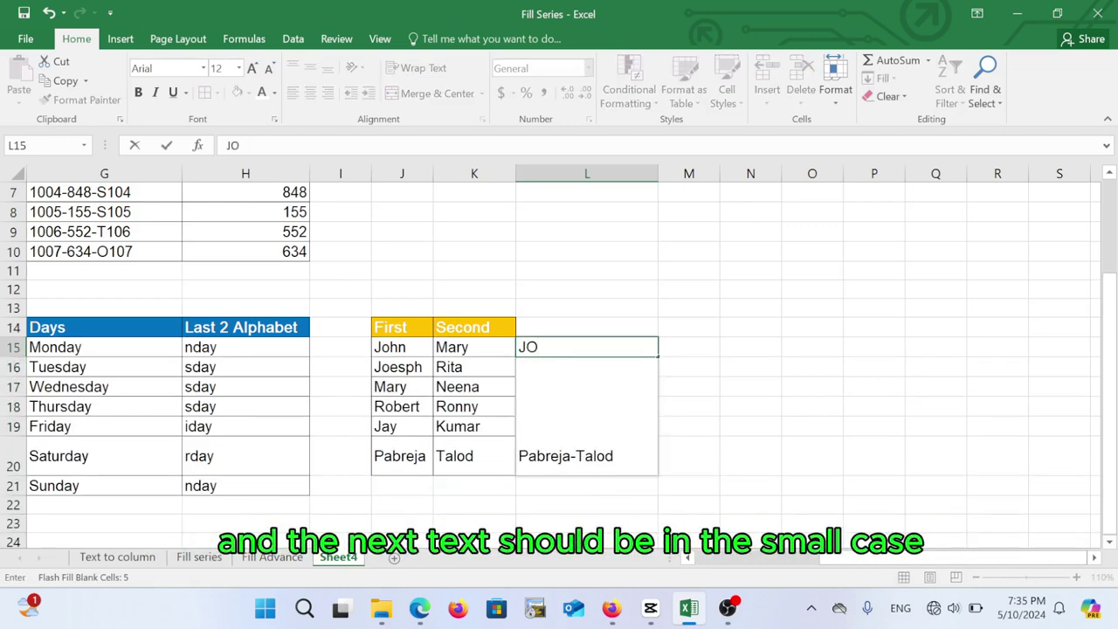
text(HN-)
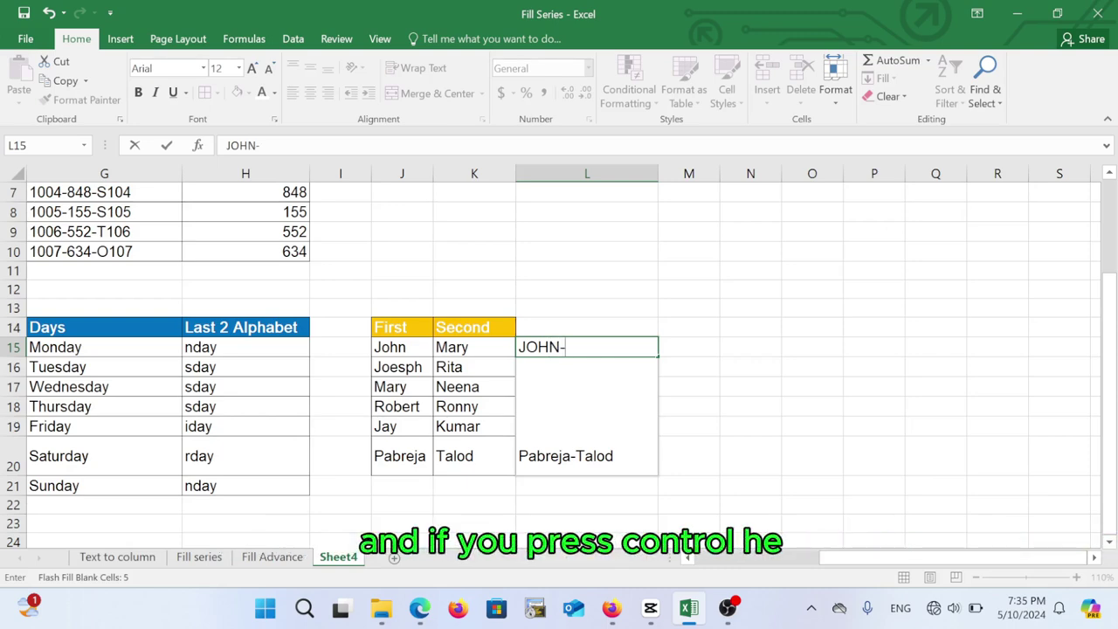
text(mary)
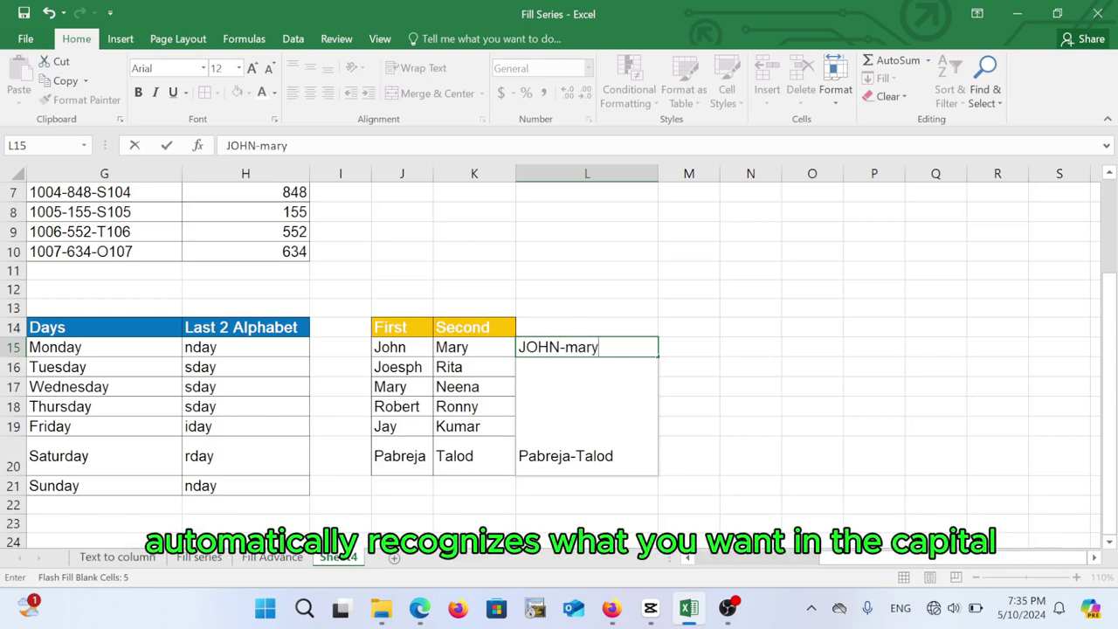
key(Return)
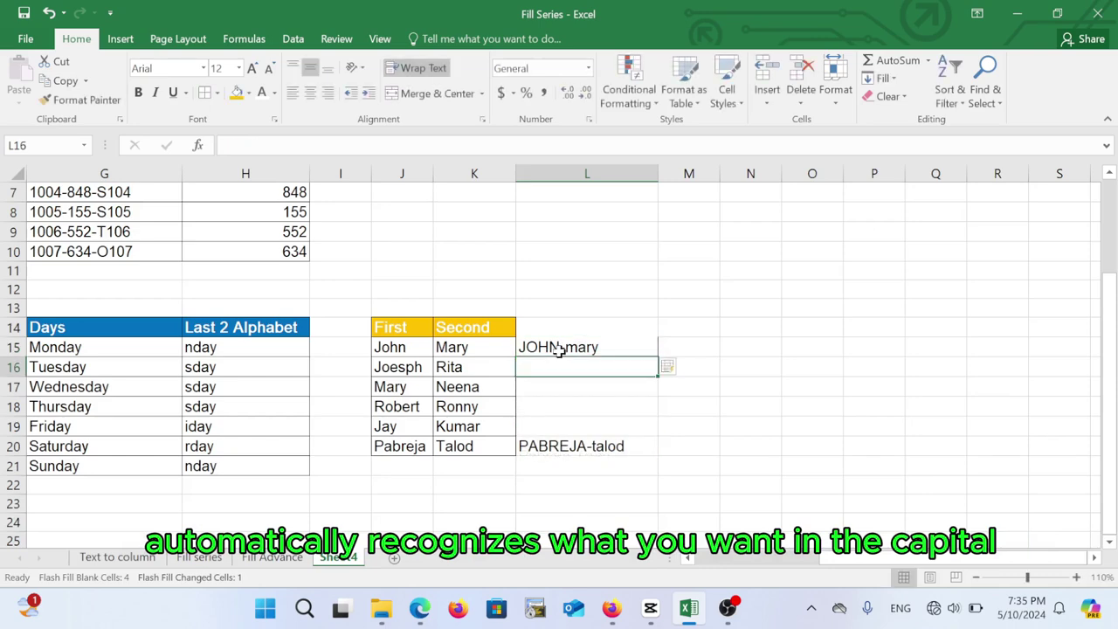
key(ctrl+e)
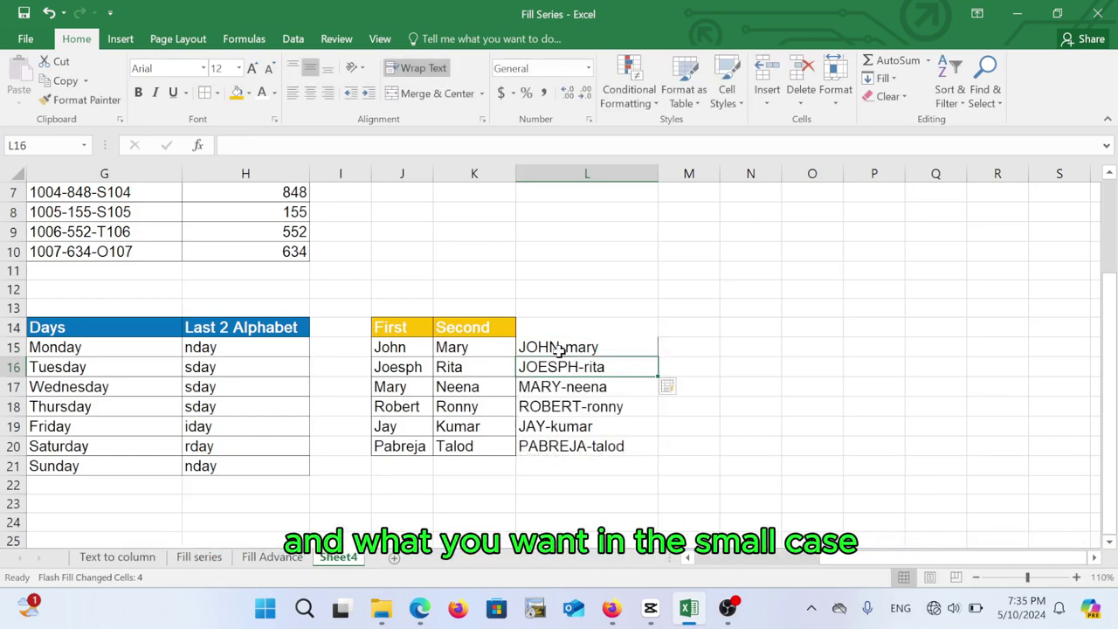